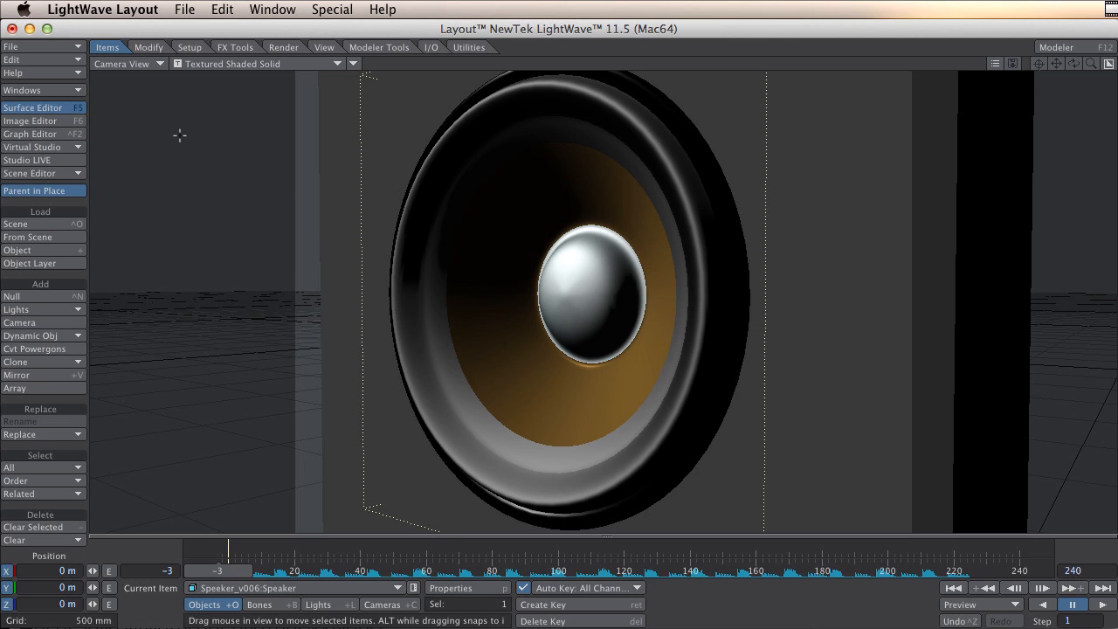
Clear all objects from the Layout scene.
left_click(66, 540)
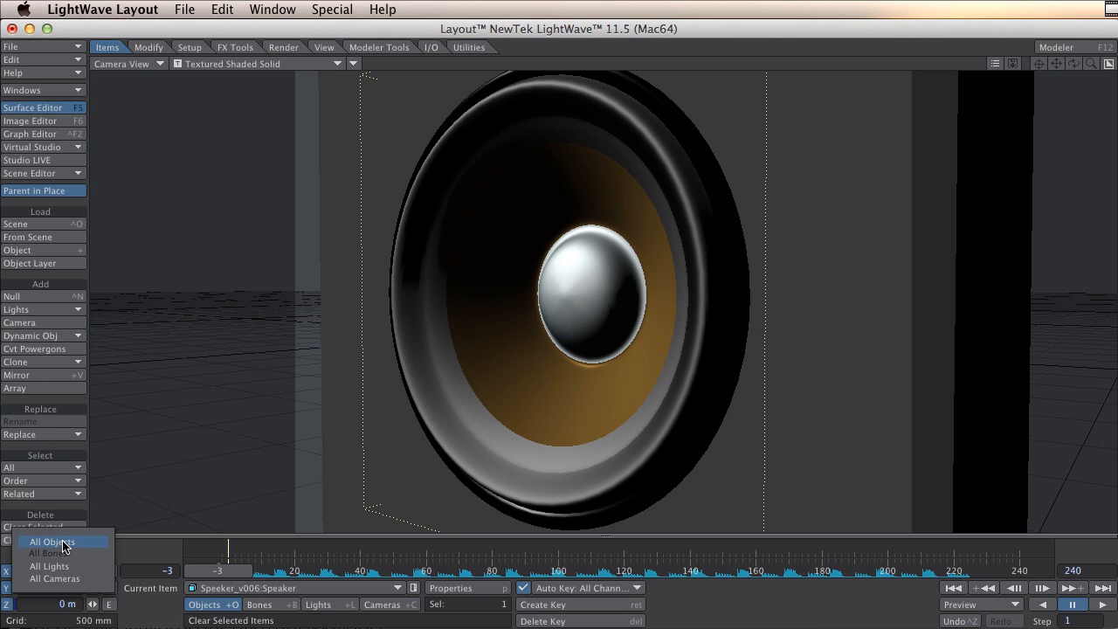
left_click(80, 542)
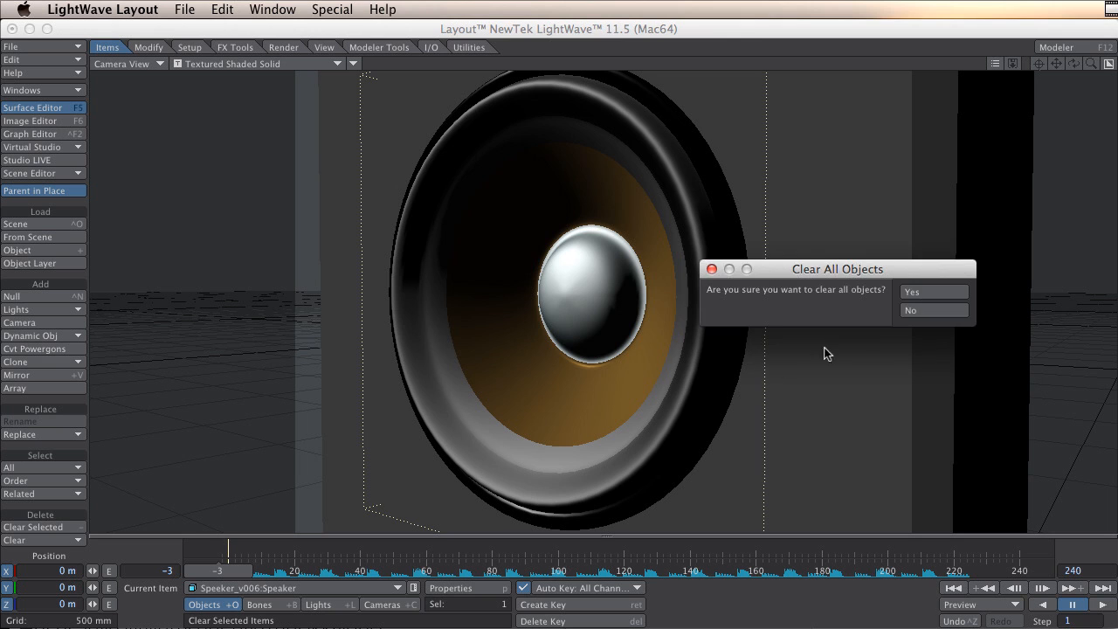
left_click(921, 292)
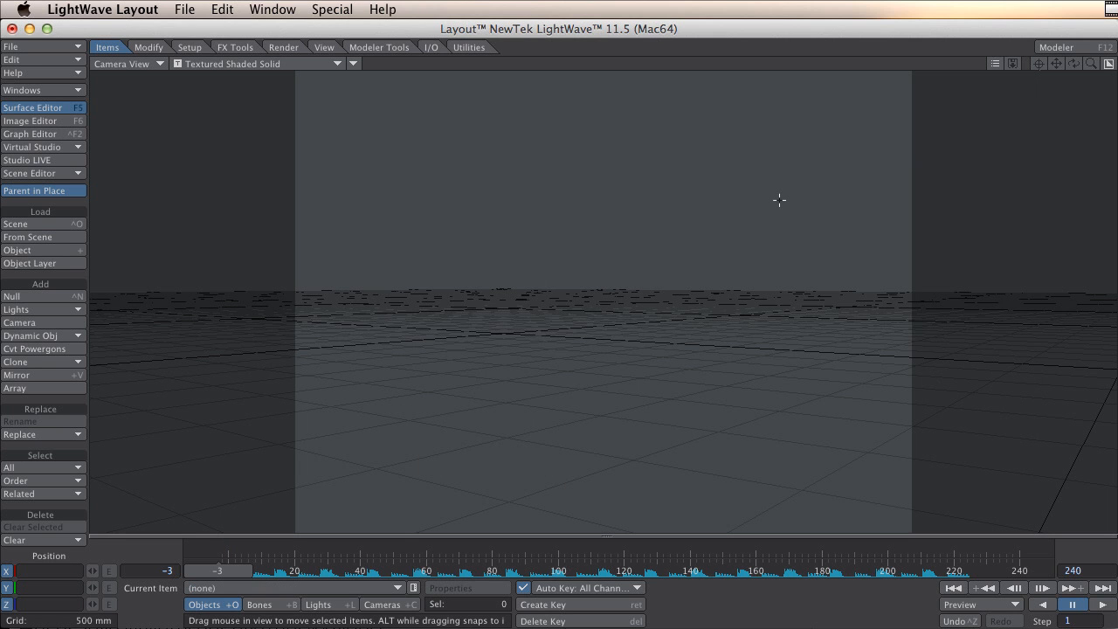
Switch to Modeler and show only the speaker cone's layer.
key("super+Tab")
key("super+Tab")
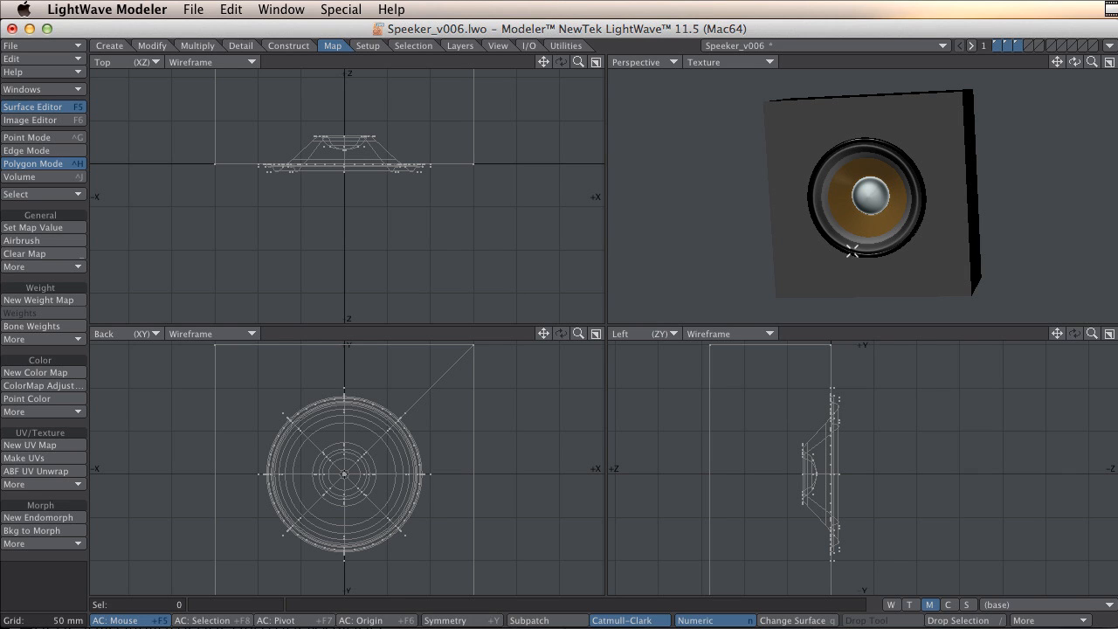
mouse_move(910, 213)
left_mouse_down("alt")
mouse_move(823, 230)
mouse_move(882, 208)
mouse_move(867, 226)
mouse_move(902, 215)
left_mouse_up("alt")
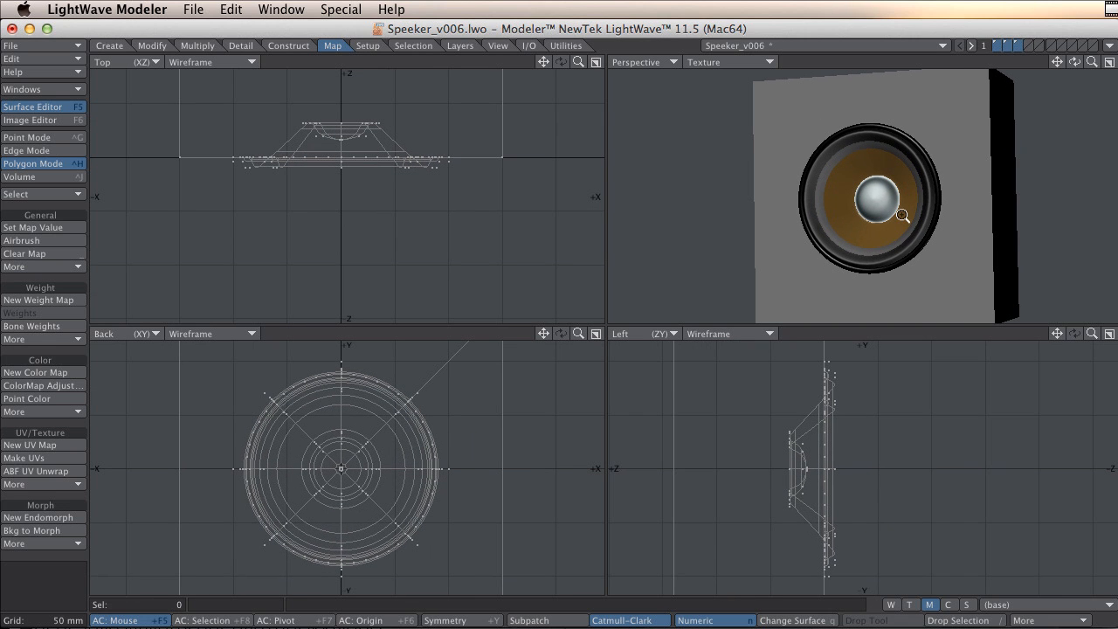
left_click(1014, 44)
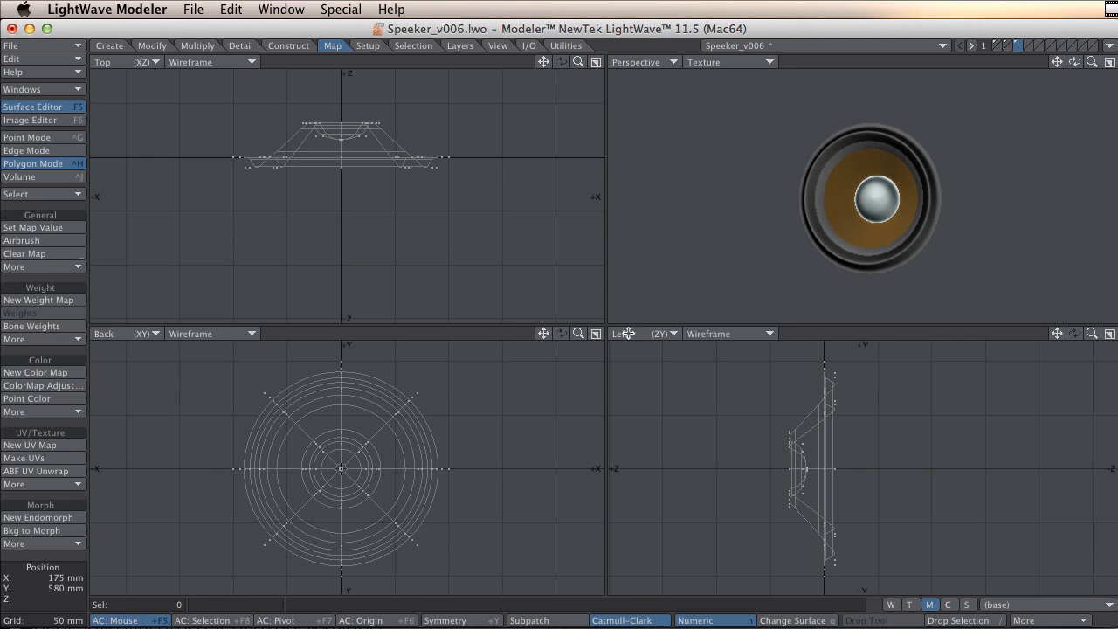
Set the perspective viewport to Textured Wire and select the center dust-cap polygons.
left_click(743, 63)
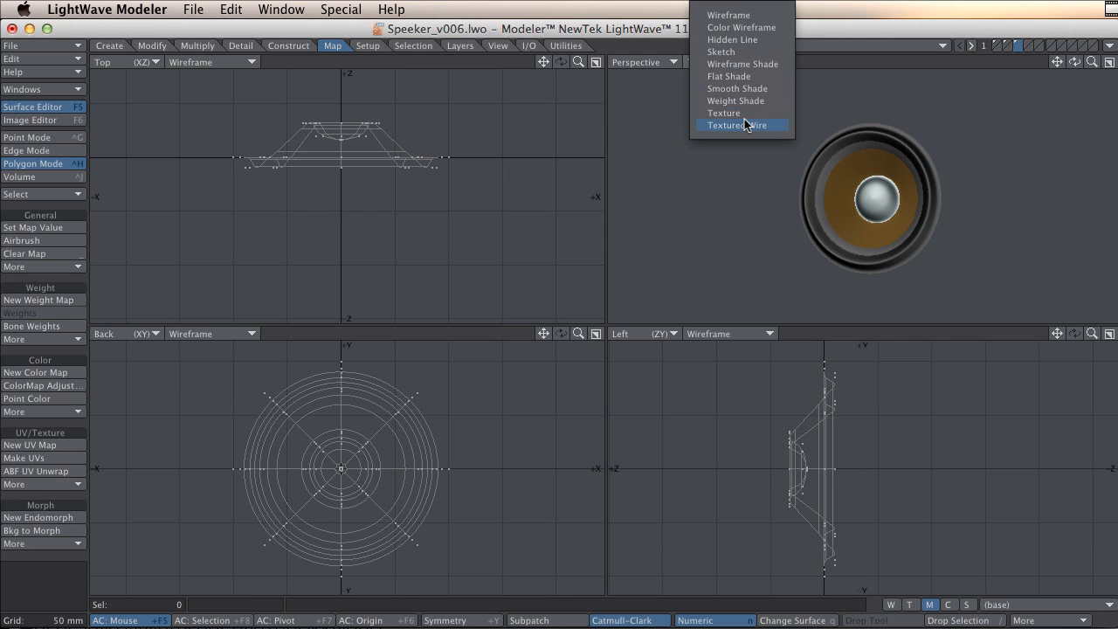
left_click(744, 123)
left_click_drag(876, 201, 991, 189, "ctrl+alt")
mouse_move(914, 212)
left_mouse_down("alt")
mouse_move(876, 229)
mouse_move(971, 191)
mouse_move(940, 192)
mouse_move(911, 166)
mouse_move(934, 174)
mouse_move(900, 208)
left_mouse_up("alt")
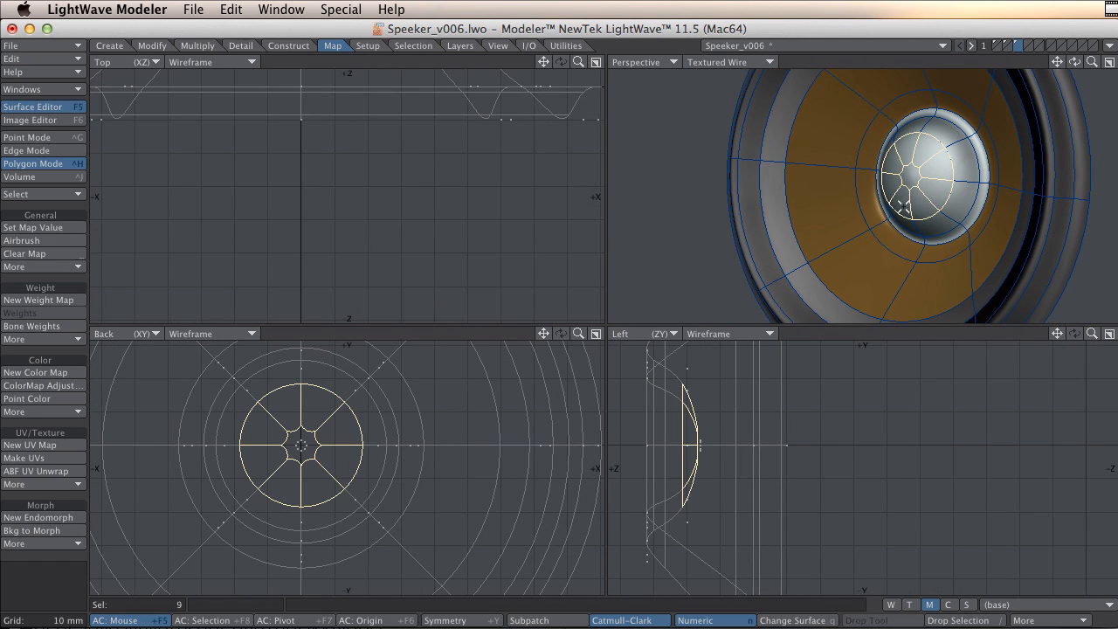
Expand the selection repeatedly outward from the dust cap to include the cone and surround polygons.
left_click(50, 91)
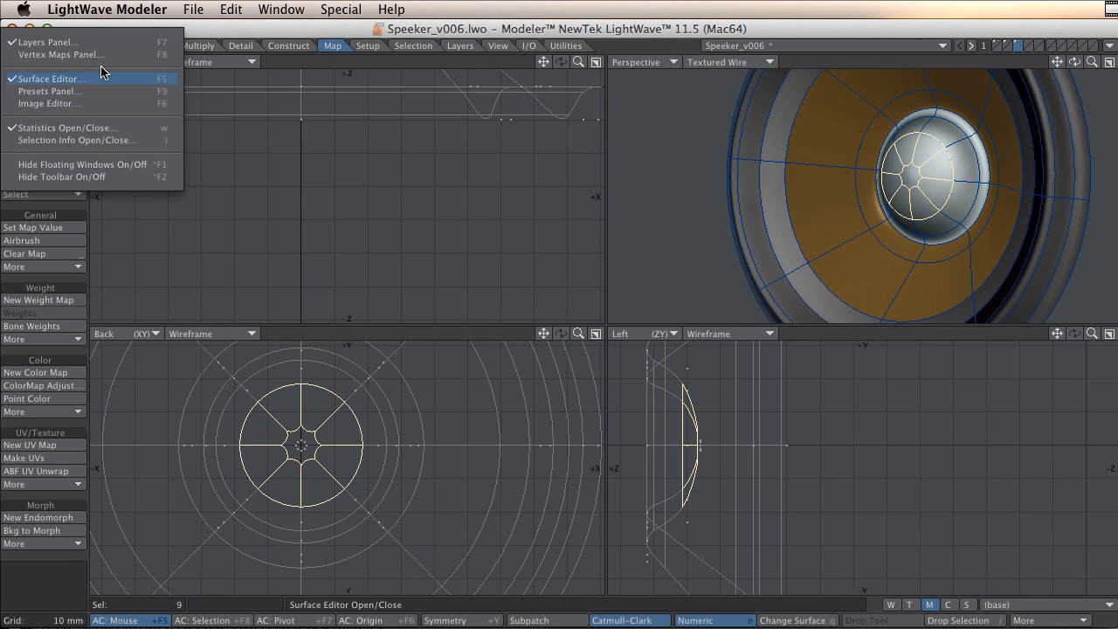
left_click(104, 114)
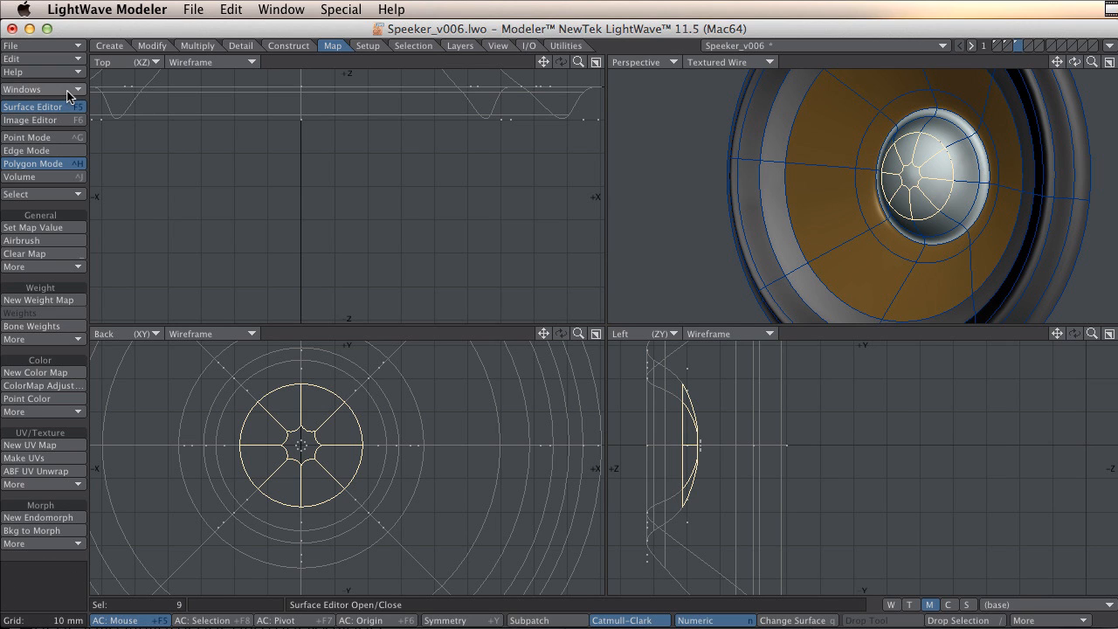
left_click(53, 194)
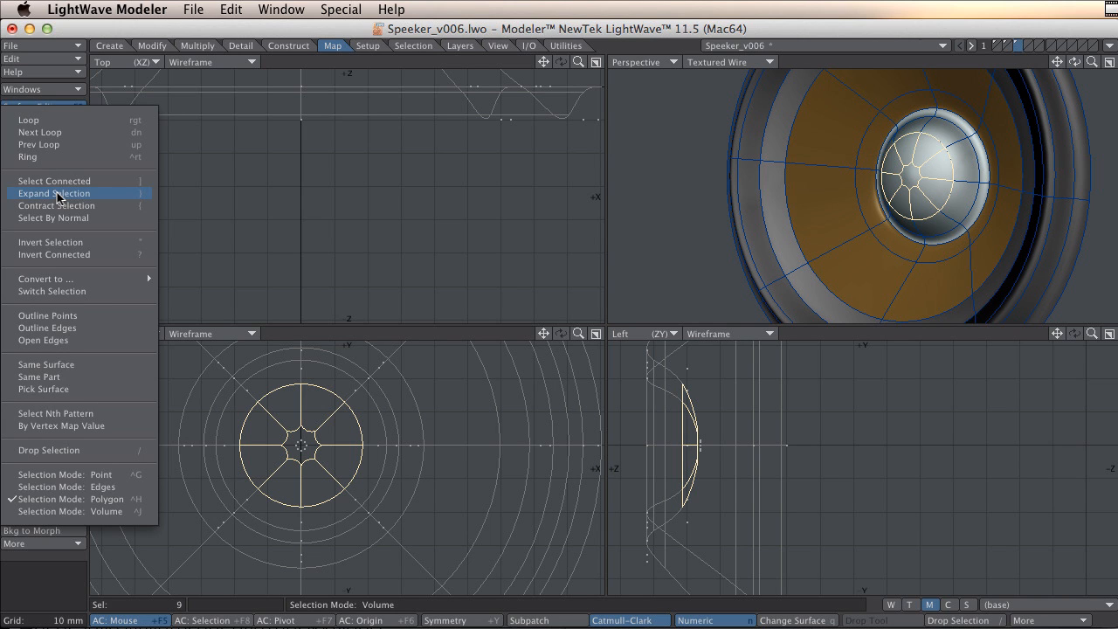
left_click(56, 193)
left_click(57, 192)
left_click(57, 192)
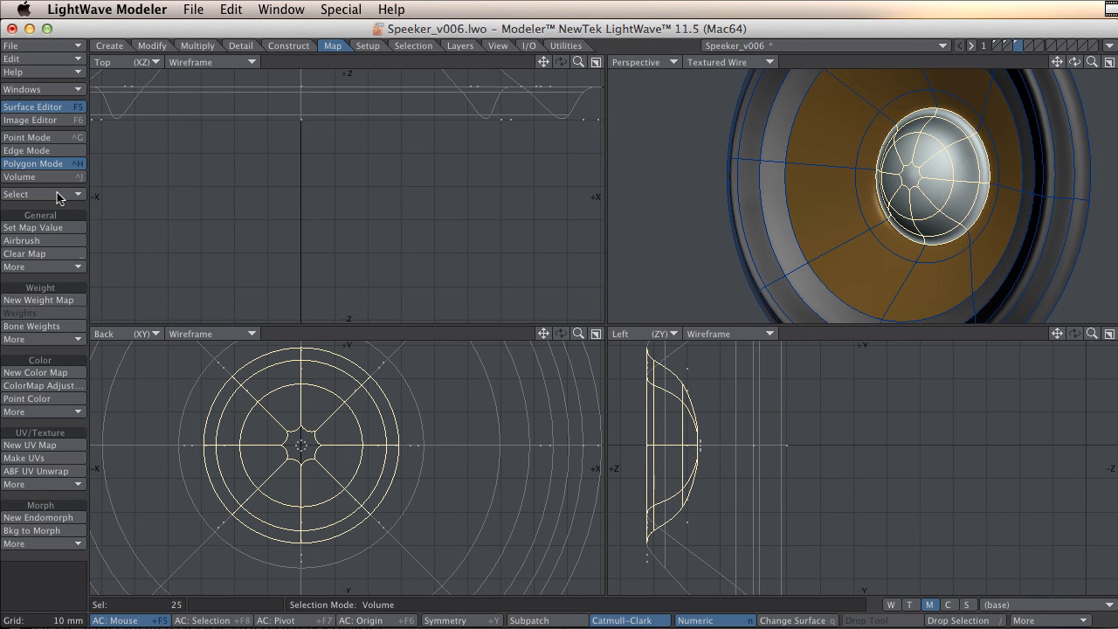
left_click(57, 192)
left_click(57, 192)
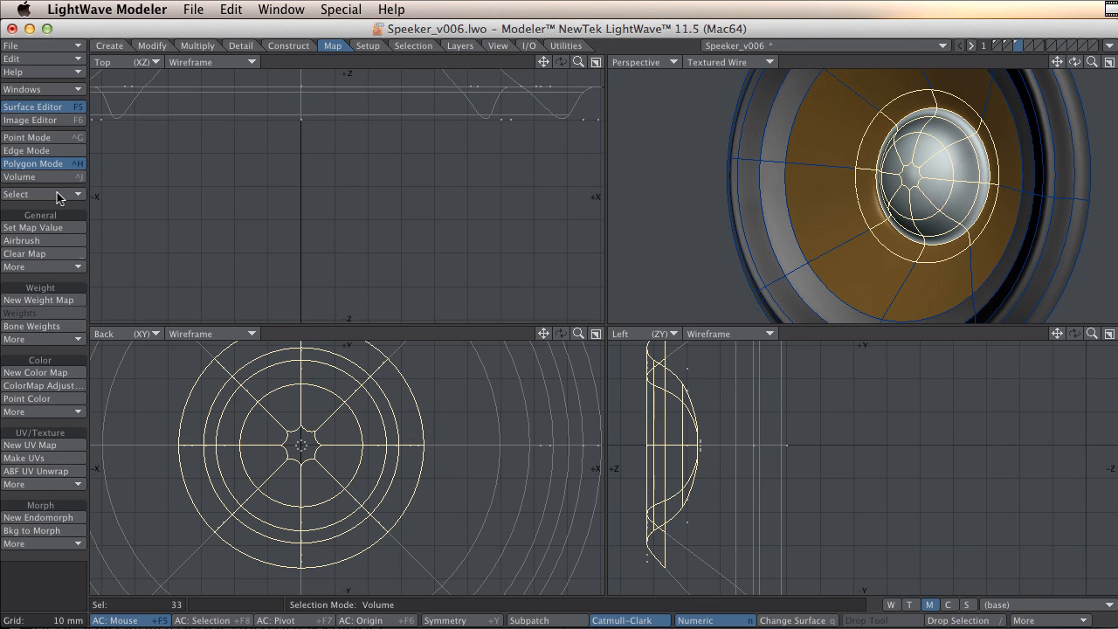
left_click(57, 192)
left_click(57, 193)
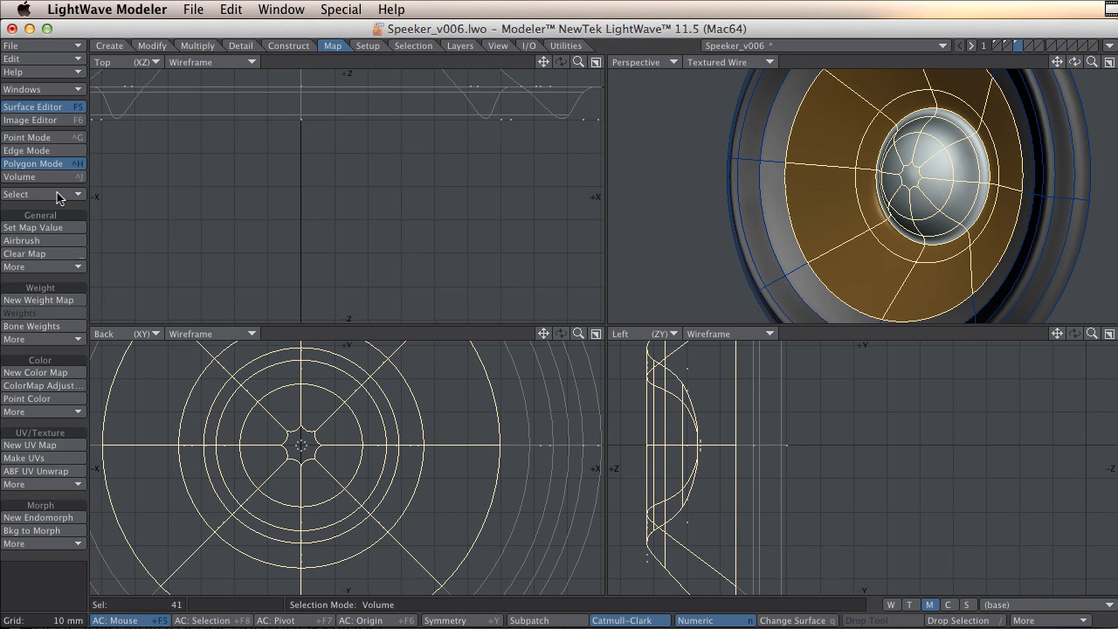
left_click(57, 194)
left_click(57, 194)
left_click(57, 194)
left_click(56, 194)
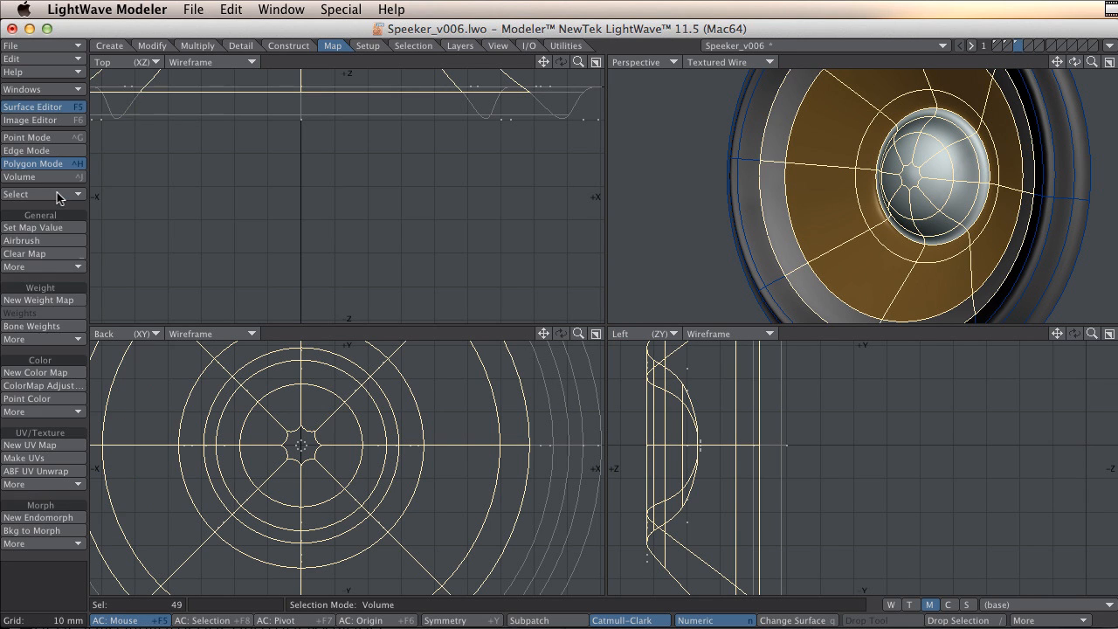
left_click(57, 194)
left_click(57, 194)
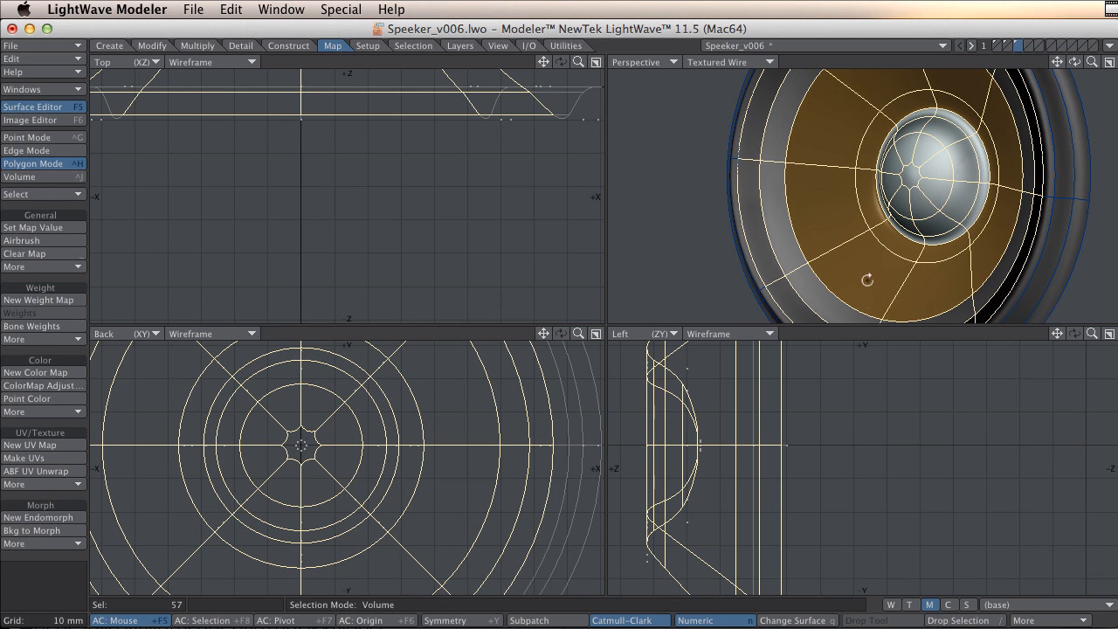
Create a new relative endomorph named SpeakerOut.
left_click_drag(873, 266, 1008, 181, "alt")
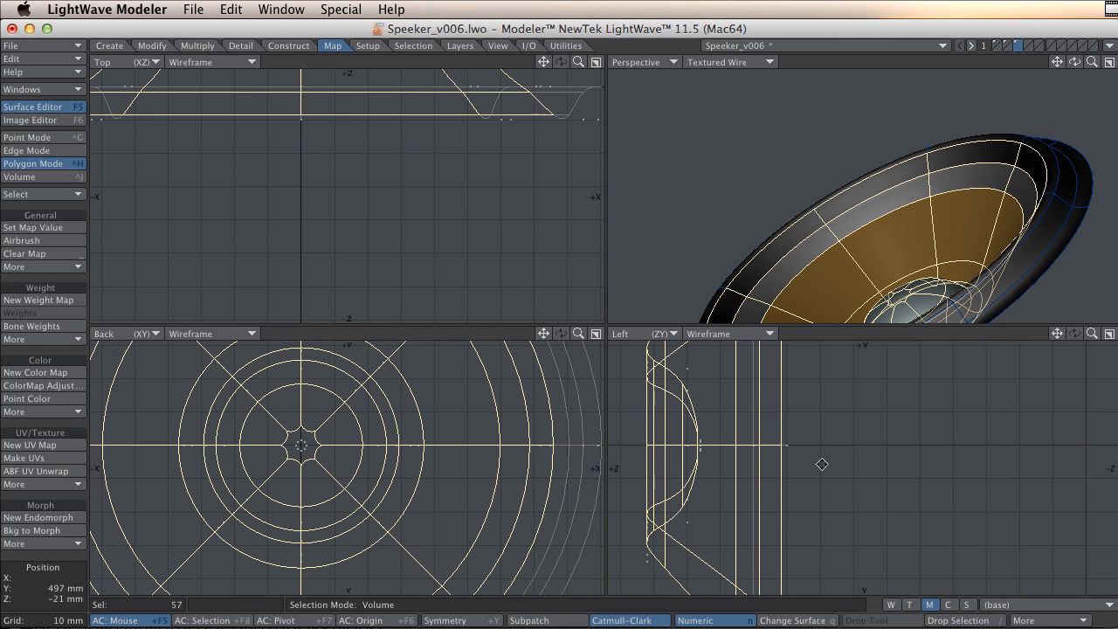
key("a")
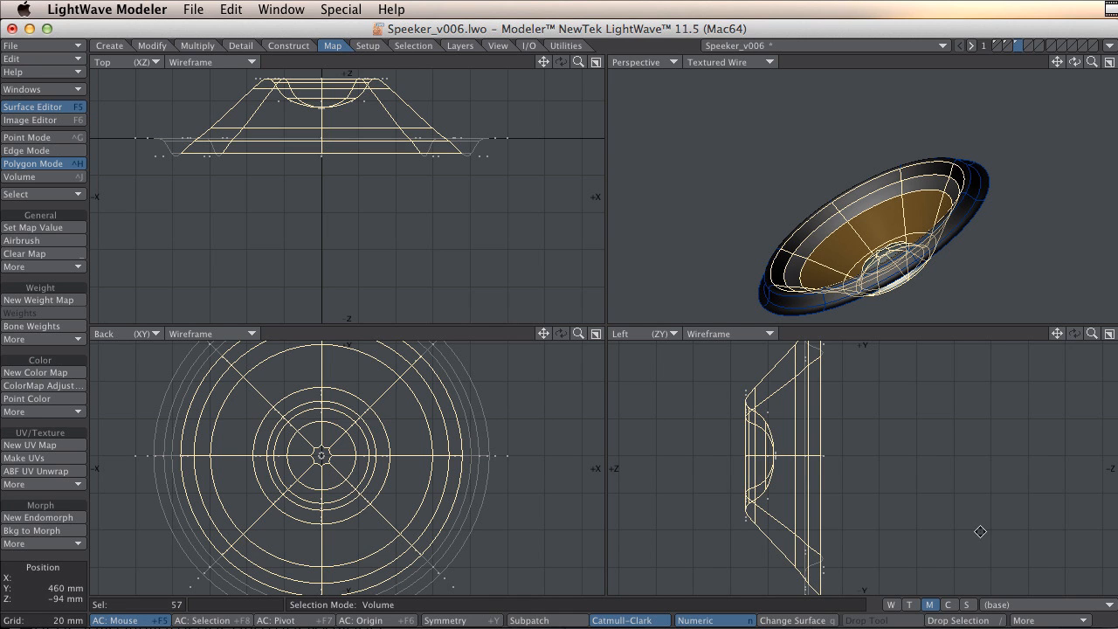
left_click_drag(901, 445, 853, 521, "alt")
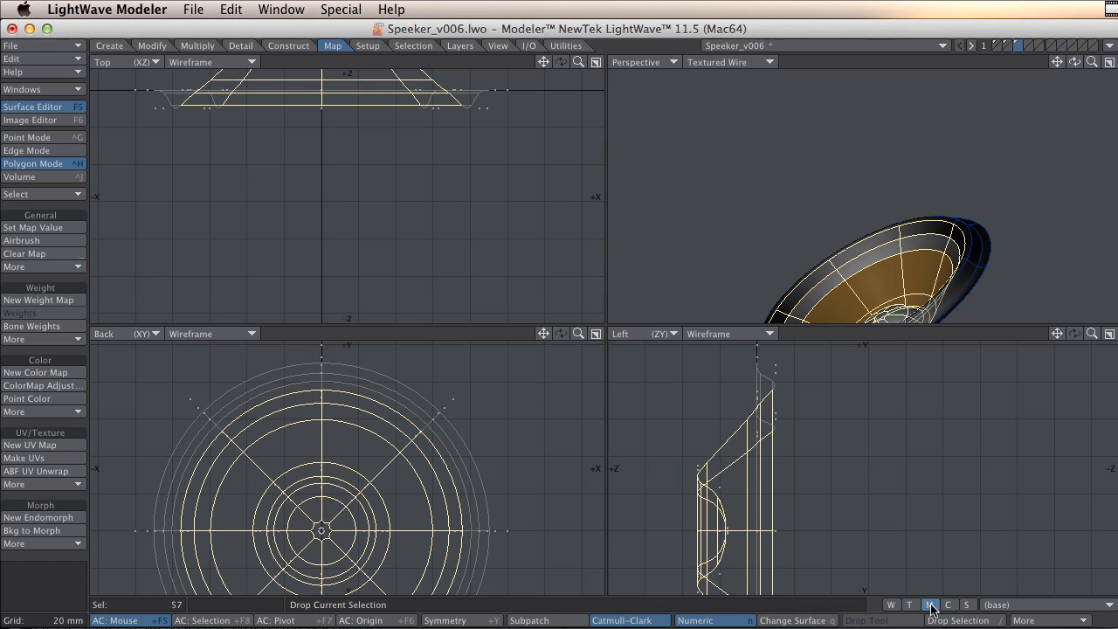
left_click(1022, 606)
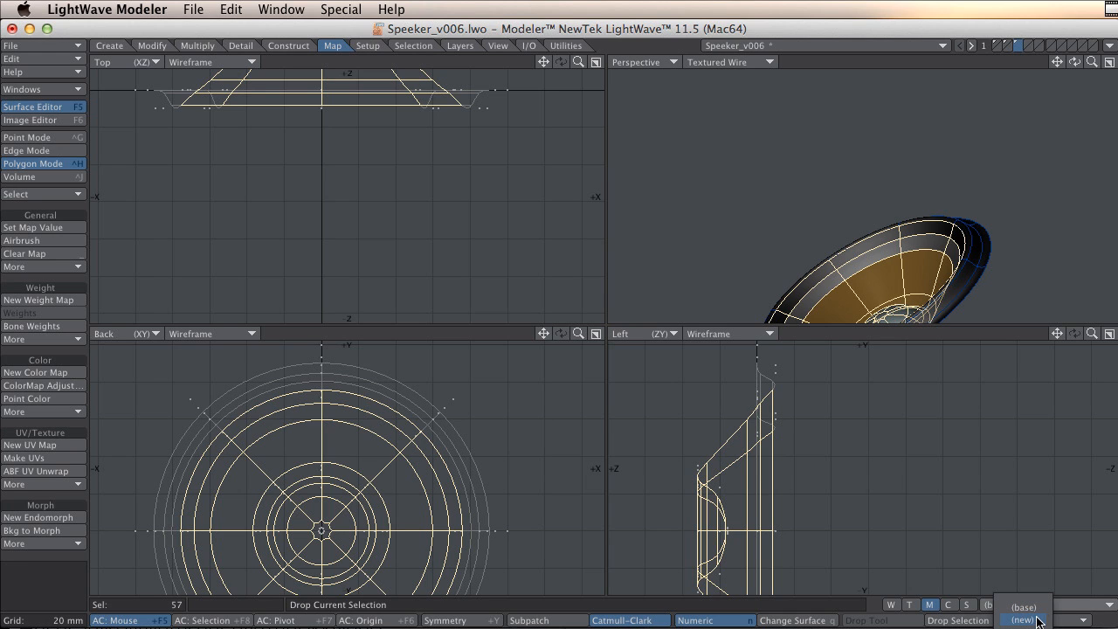
left_click(1031, 620)
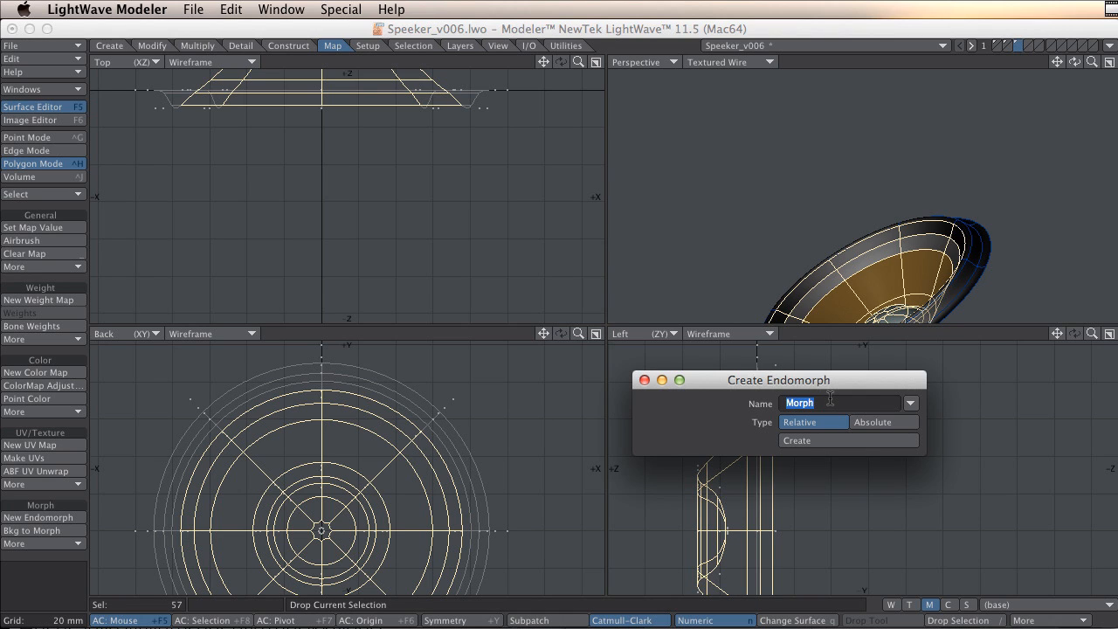
type("SpeakerOut")
left_click(803, 442)
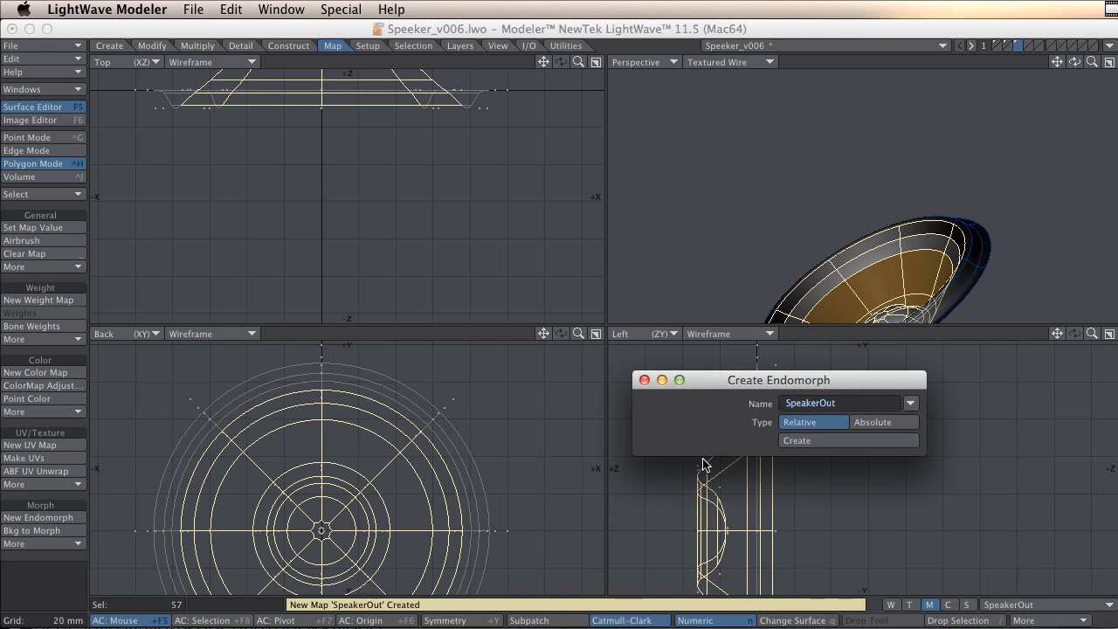
left_click(644, 380)
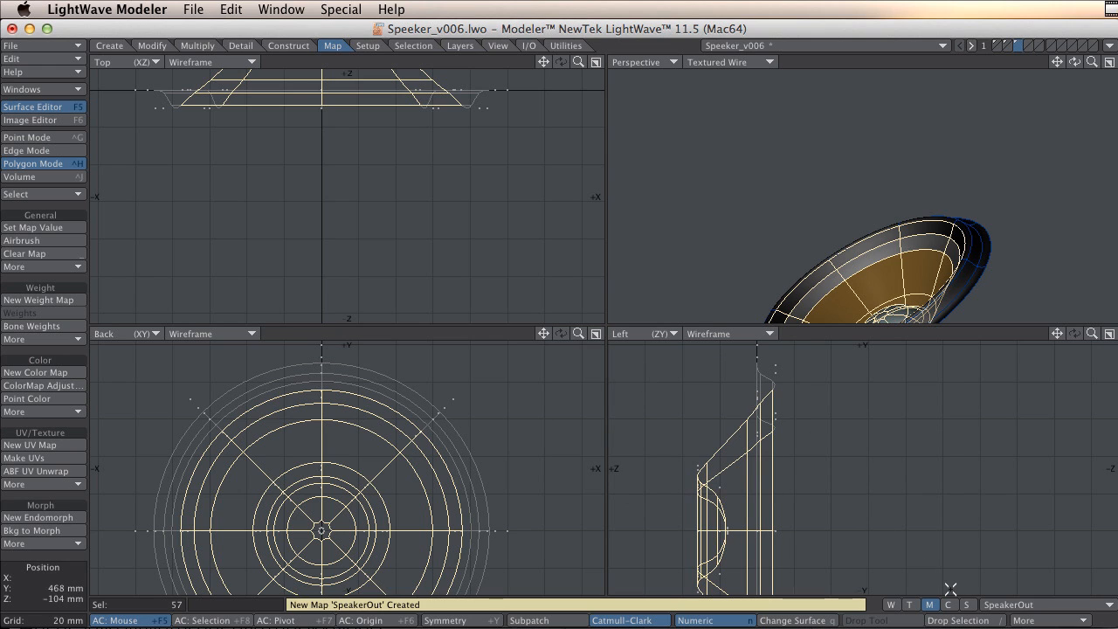
Move the selected polygons about 10 mm along Z to shape the SpeakerOut morph.
key("t")
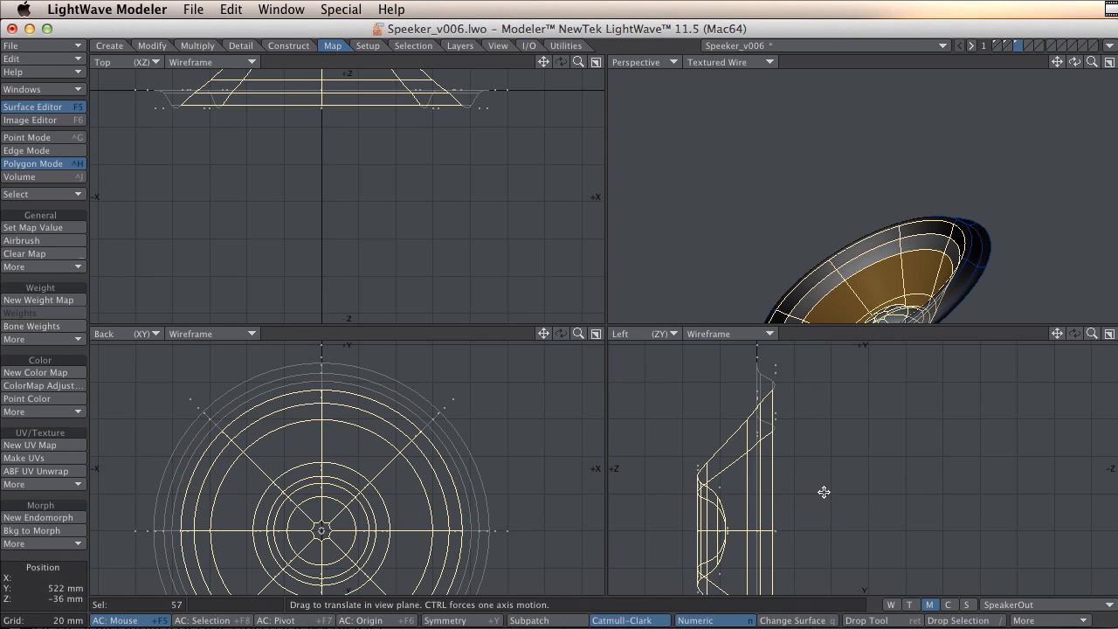
left_click_drag(809, 422, 828, 422)
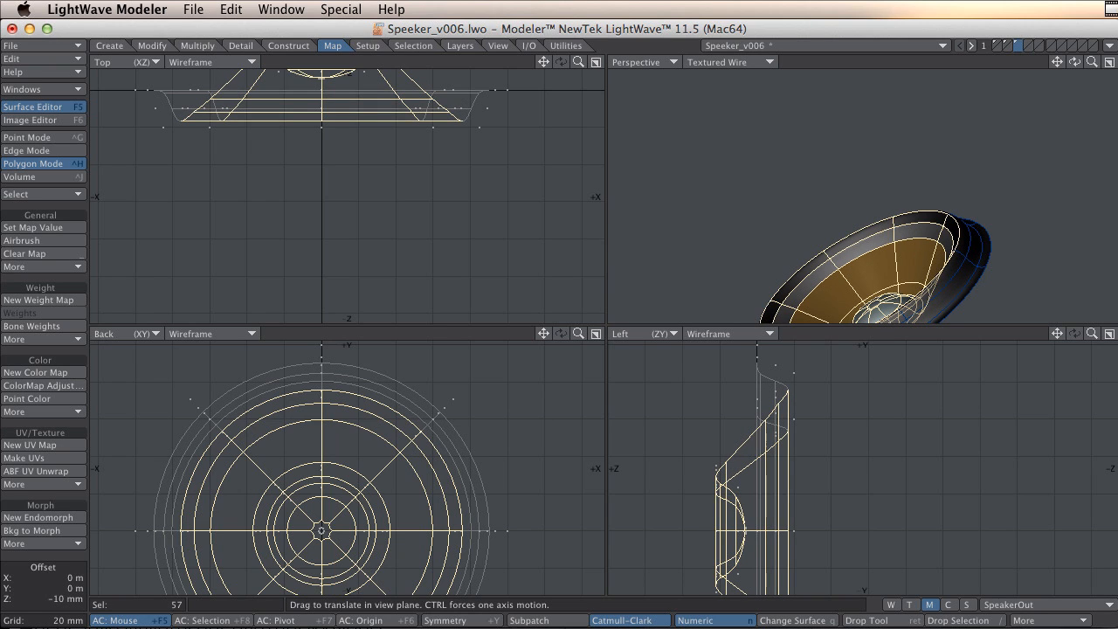
Switch between the SpeakerOut morph and the base to compare them, ending on base.
left_click(1050, 605)
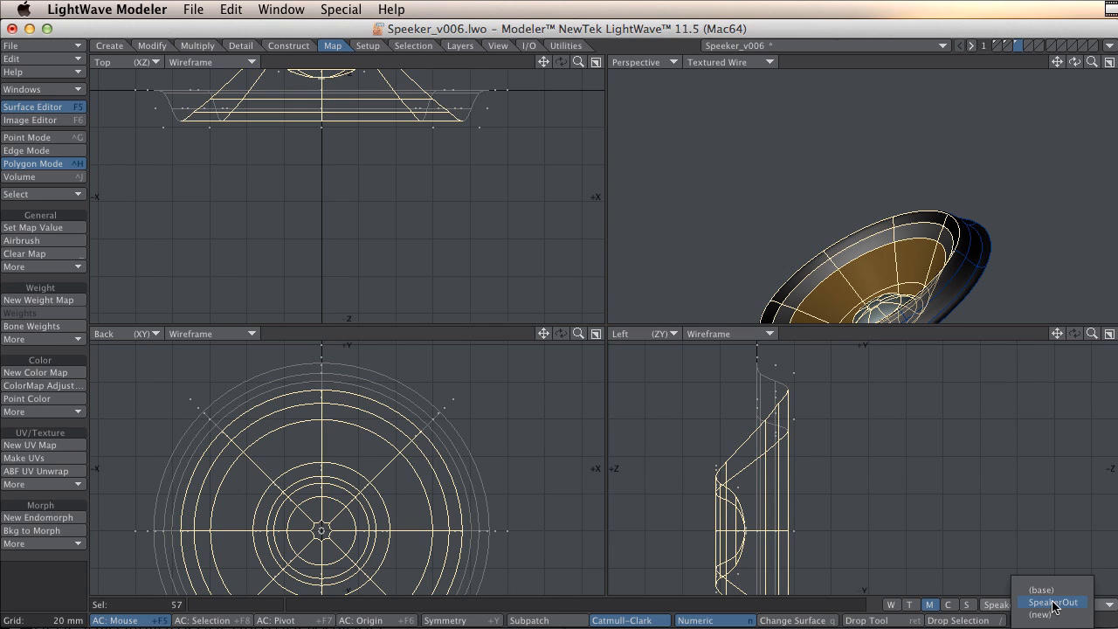
left_click(1055, 592)
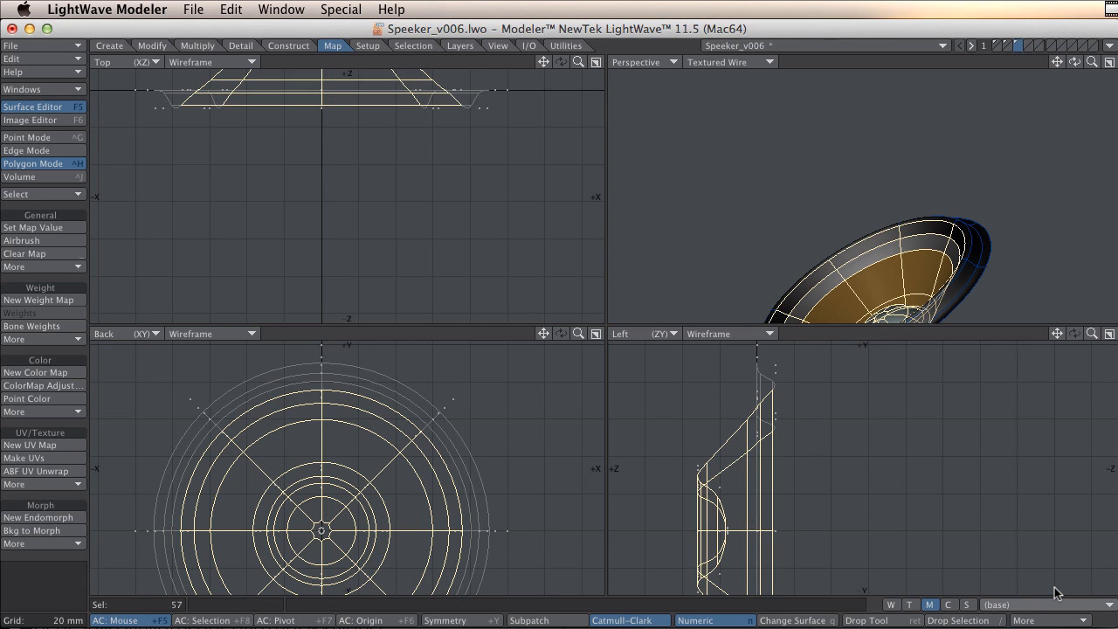
left_click(1055, 606)
left_click(1055, 617)
left_click(1055, 609)
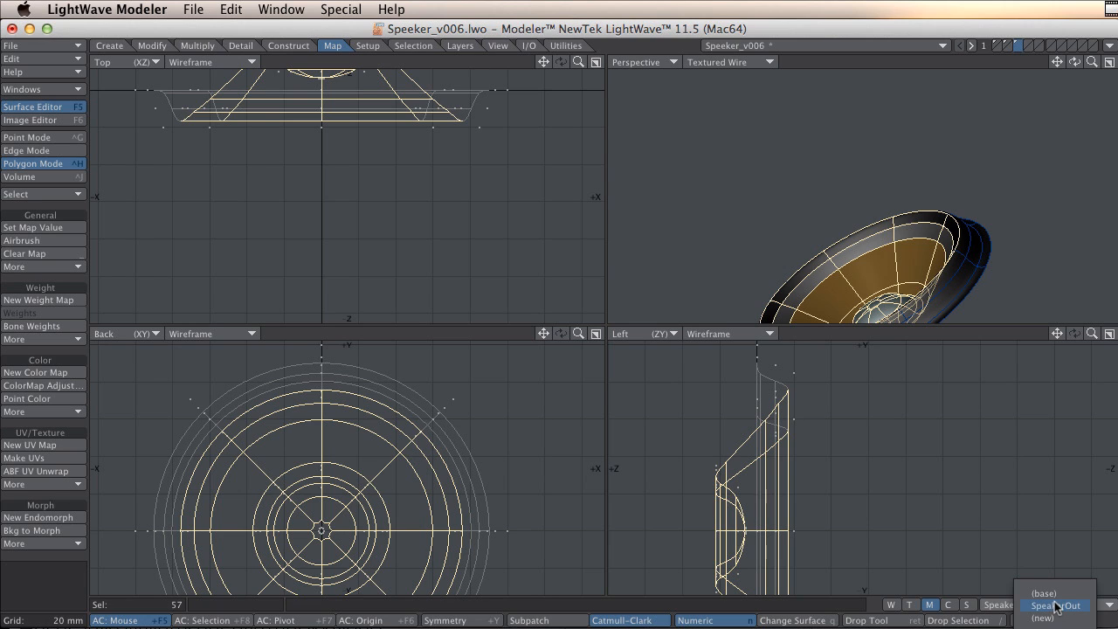
left_click(1053, 593)
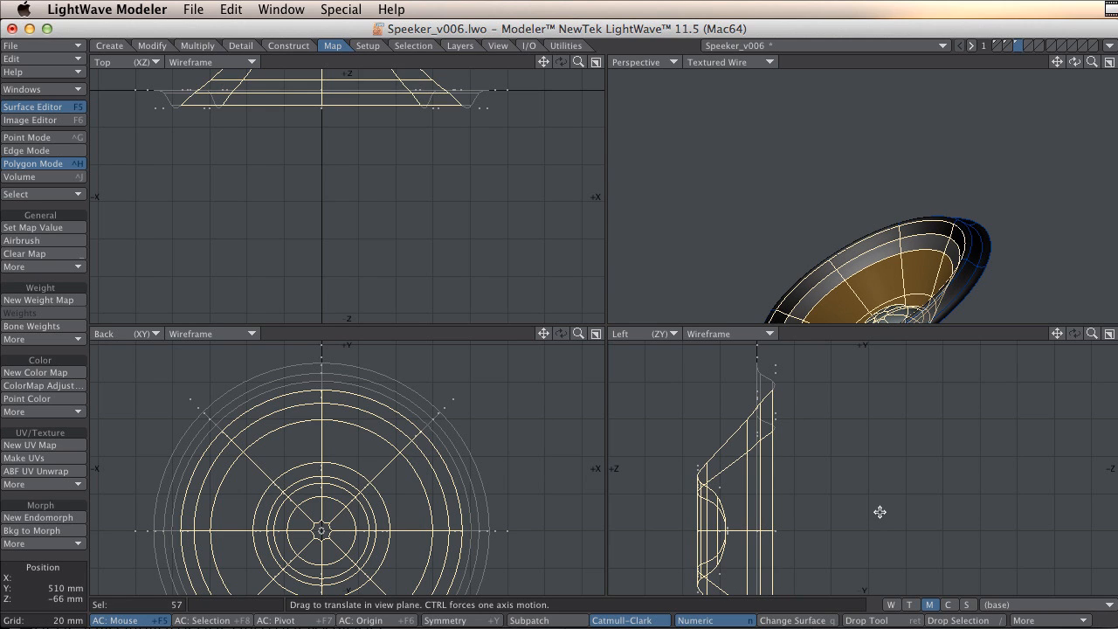
Try moving the base polygons along Z and drag them back.
left_click_drag(878, 474, 848, 474)
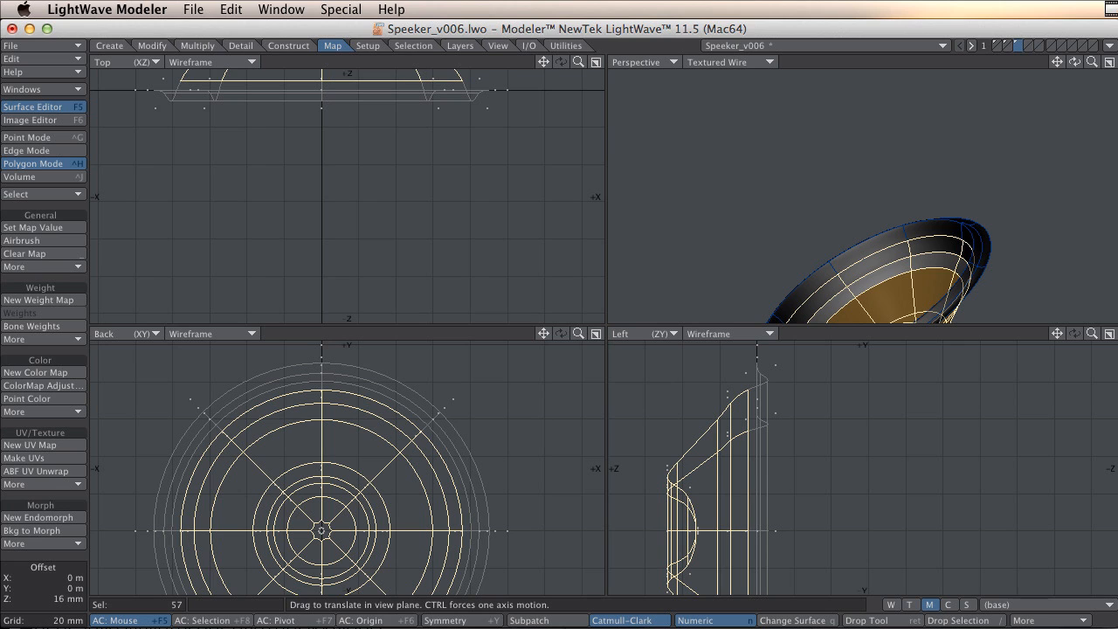
left_click_drag(849, 474, 880, 512, "ctrl")
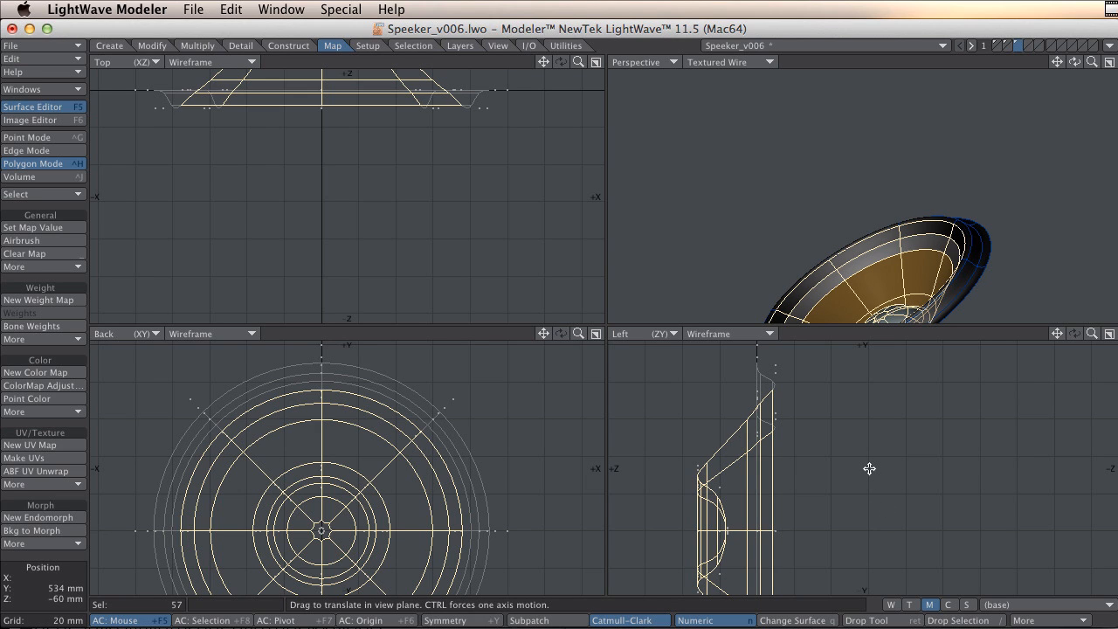
Save the speaker object and switch back to Layout.
key("super+s")
left_click(1111, 46)
left_click(1102, 71)
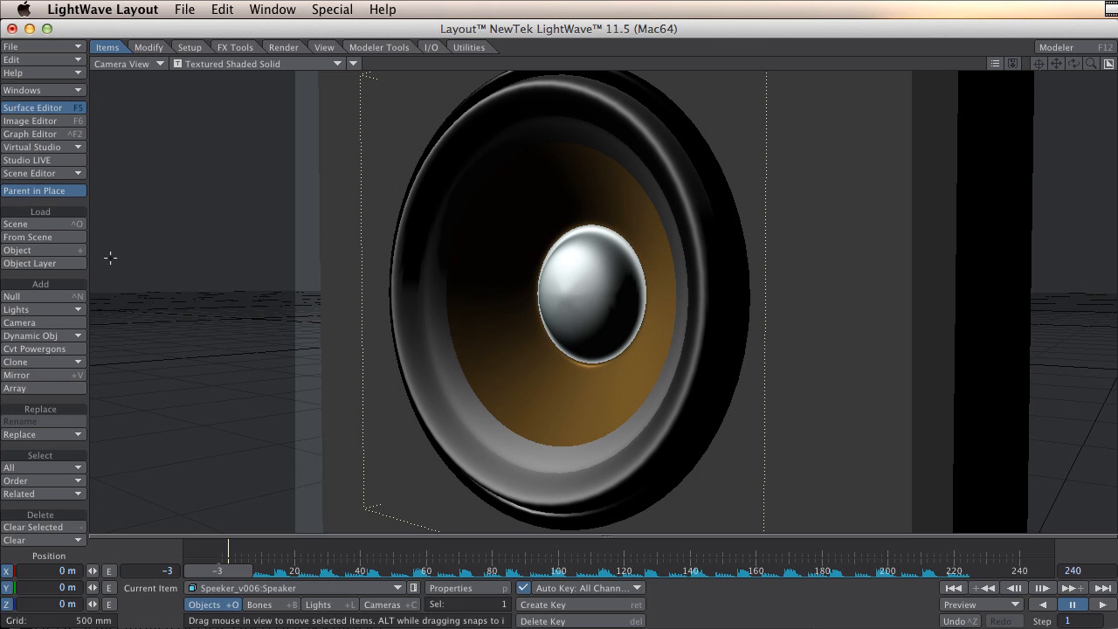
Open the Scene Editor and clear the scene's current audio.
left_click(61, 174)
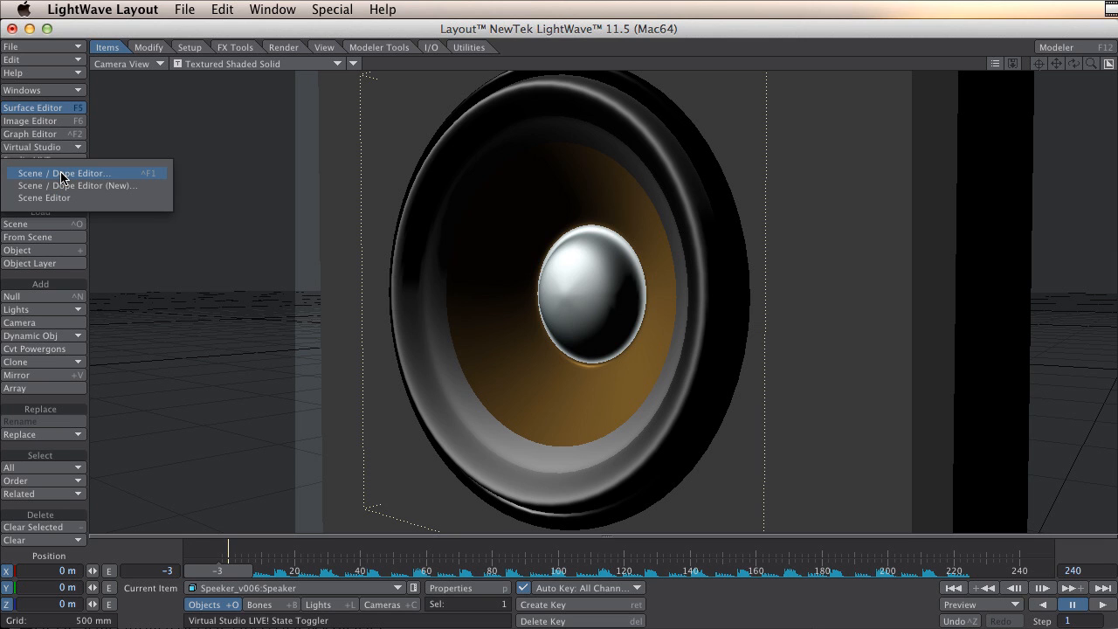
left_click(62, 174)
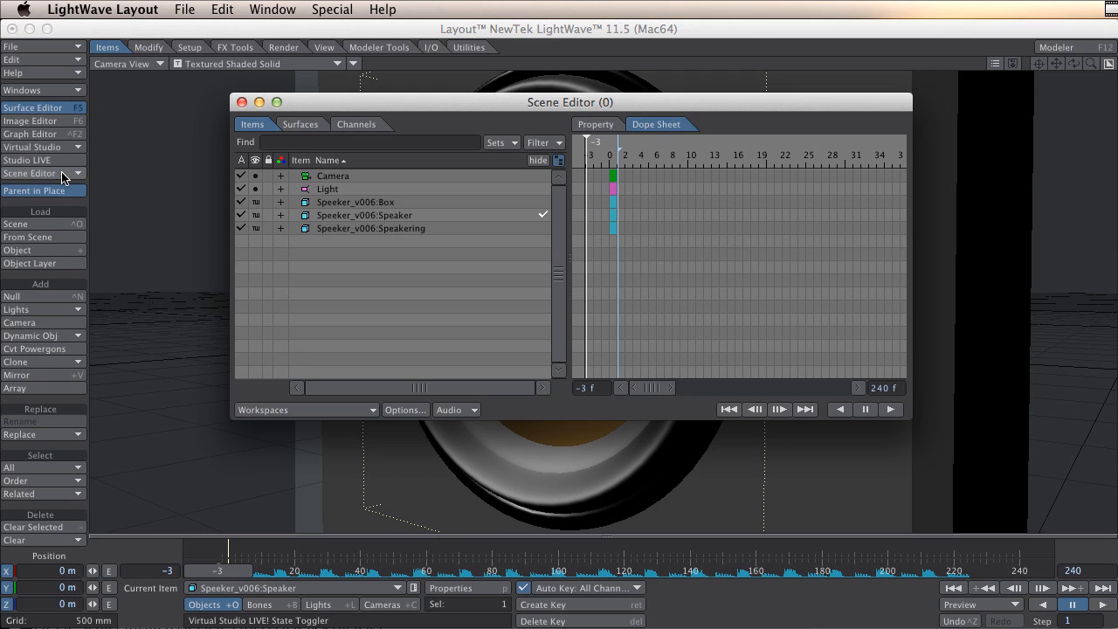
left_click(473, 409)
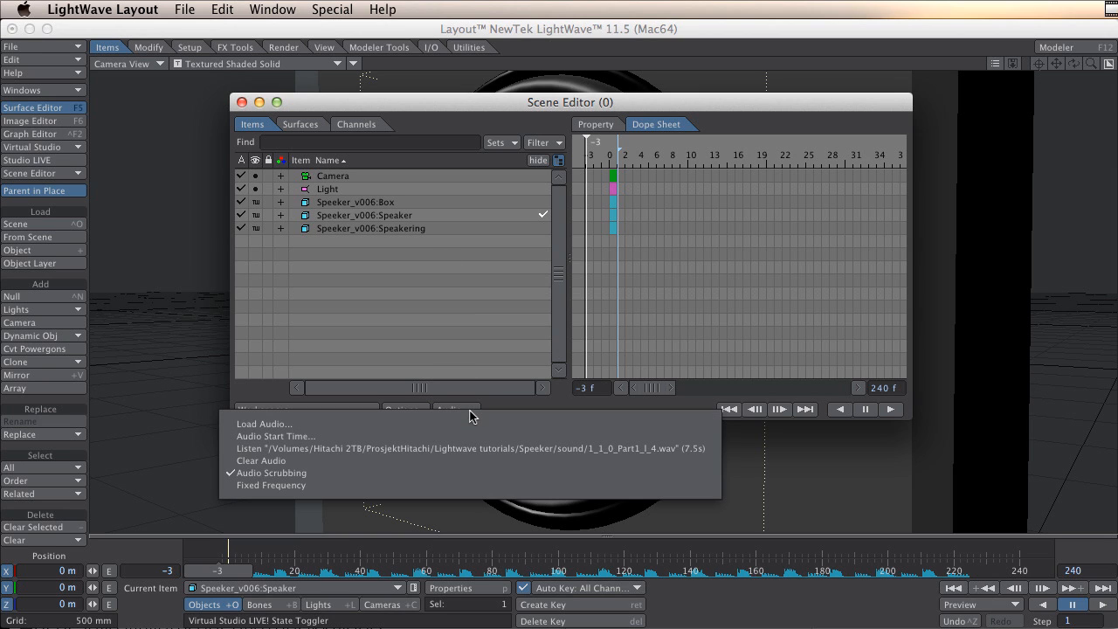
left_click(347, 460)
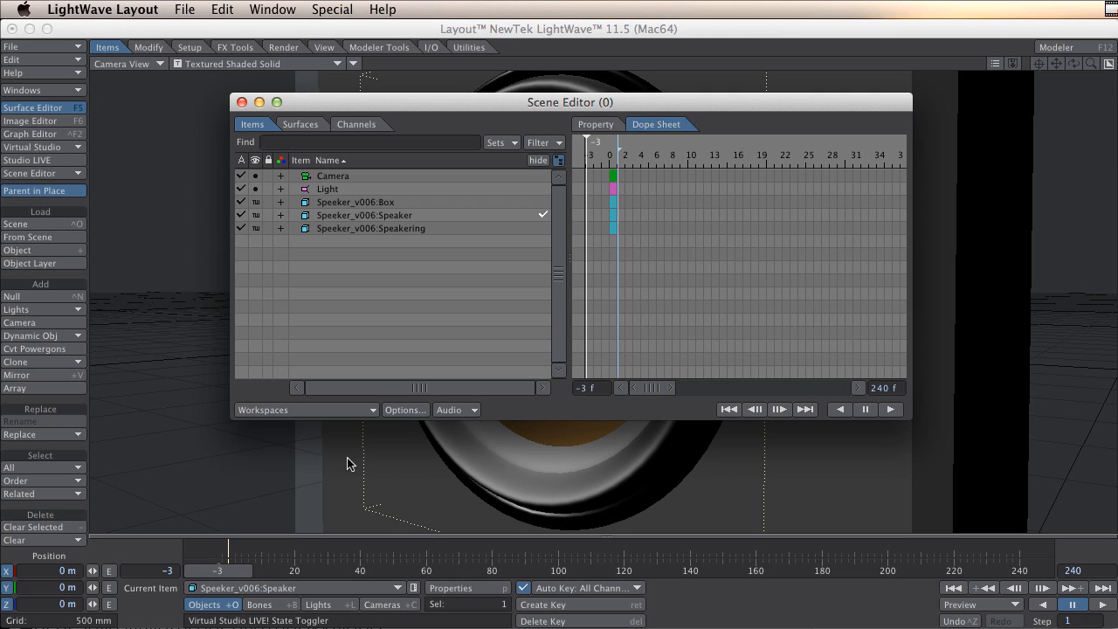
Load the audio file 1_1_0_Part1_l_4.wav into the scene and play it back briefly.
left_click(474, 410)
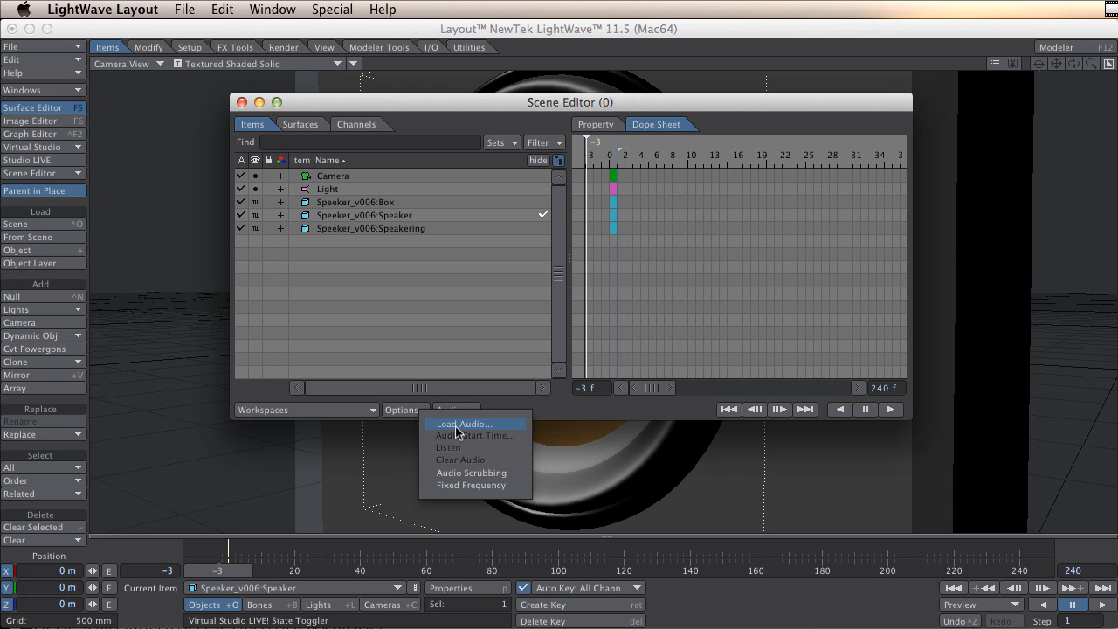
left_click(492, 427)
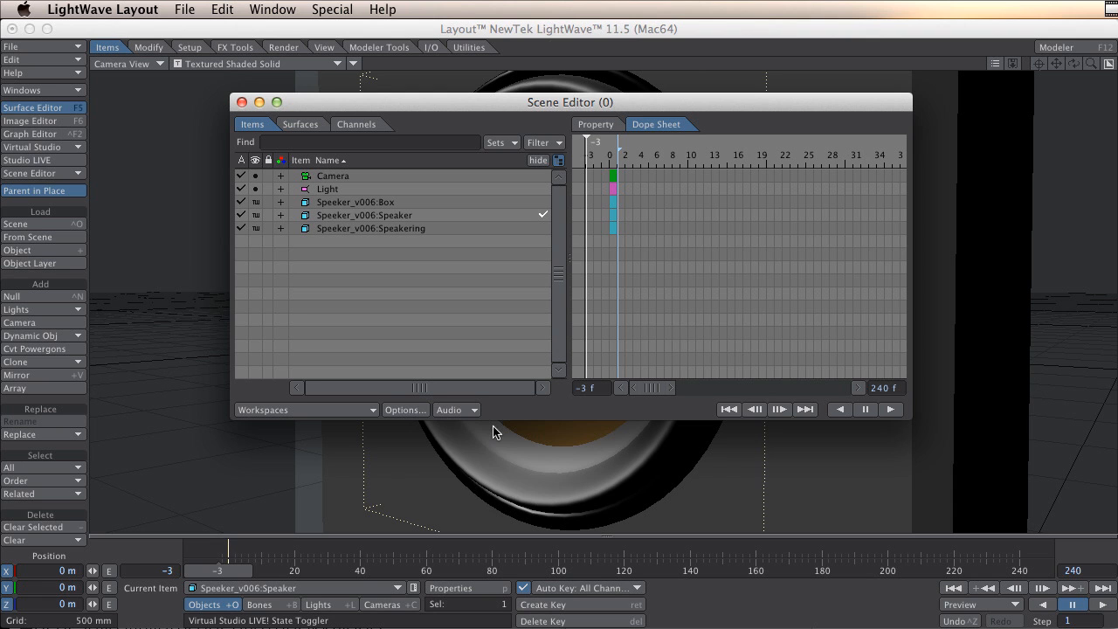
left_click(692, 172)
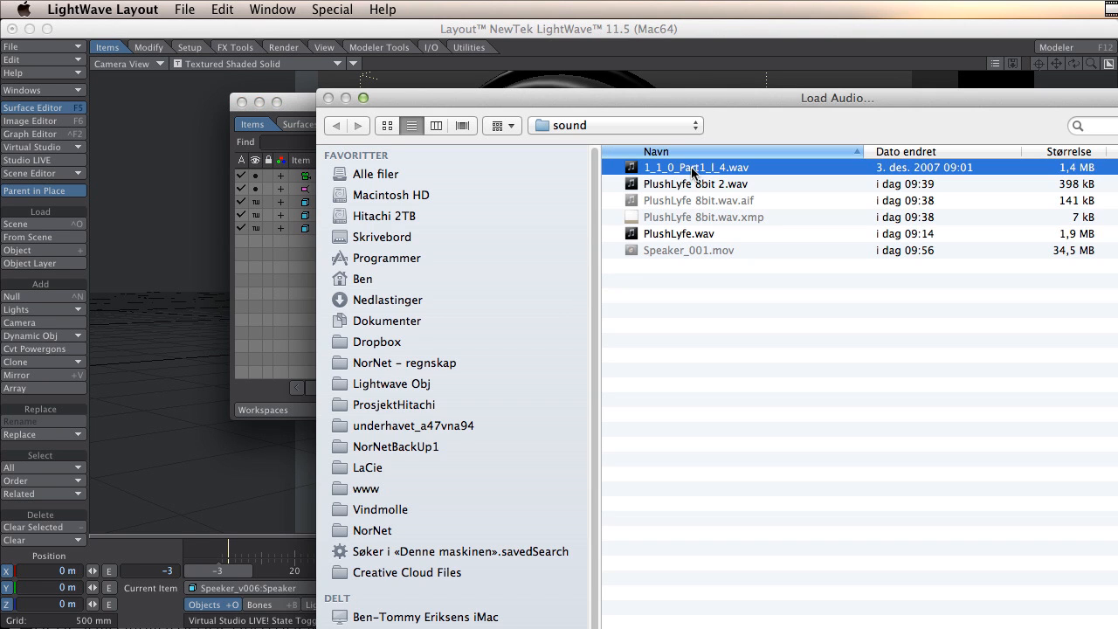
double_click(692, 167)
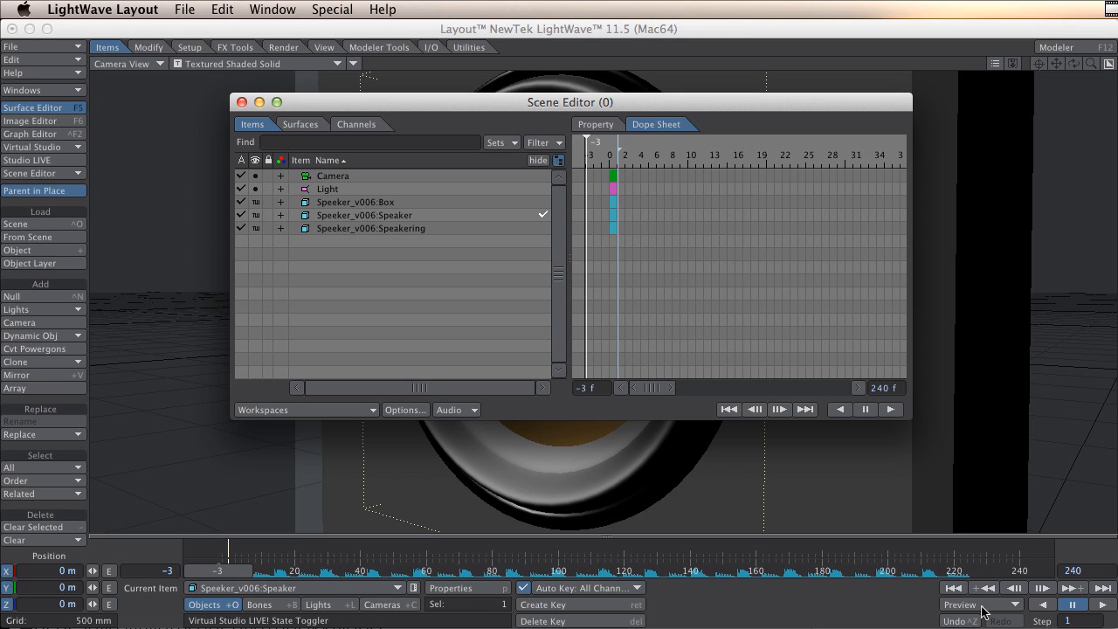
left_click(1099, 604)
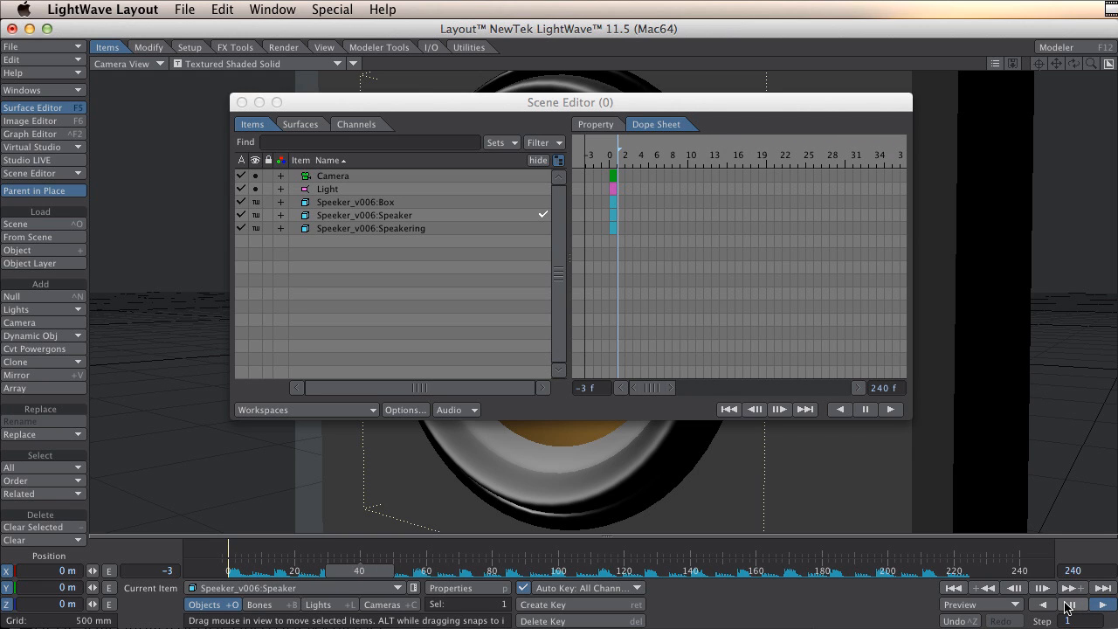
left_click(1067, 604)
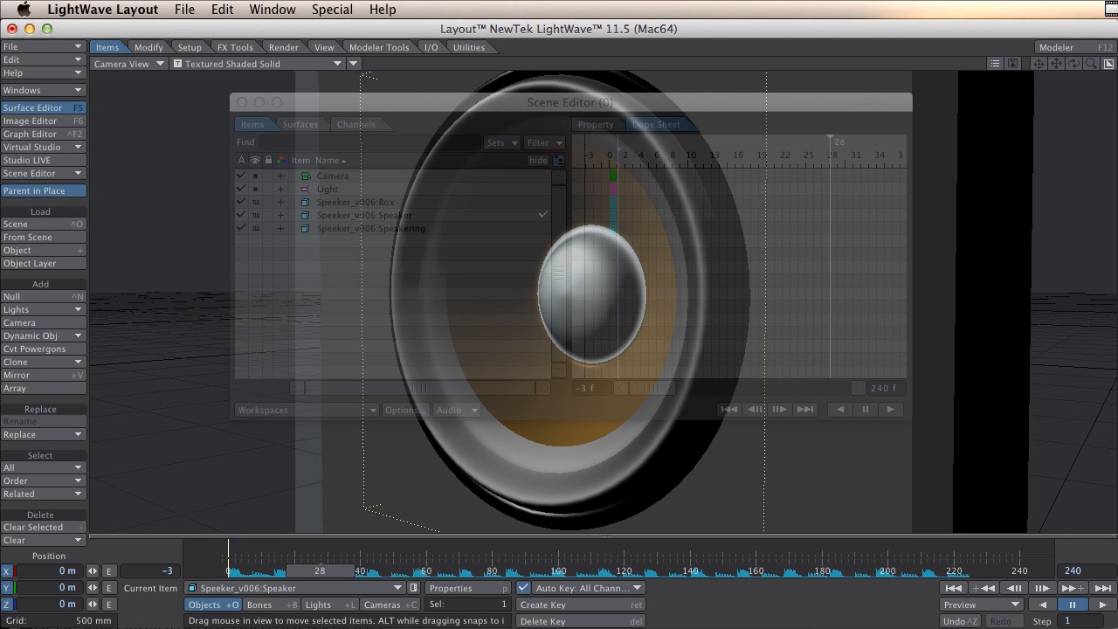
Set the scene's start frame to 0 and close the Scene Editor.
left_click_drag(264, 571, 235, 576)
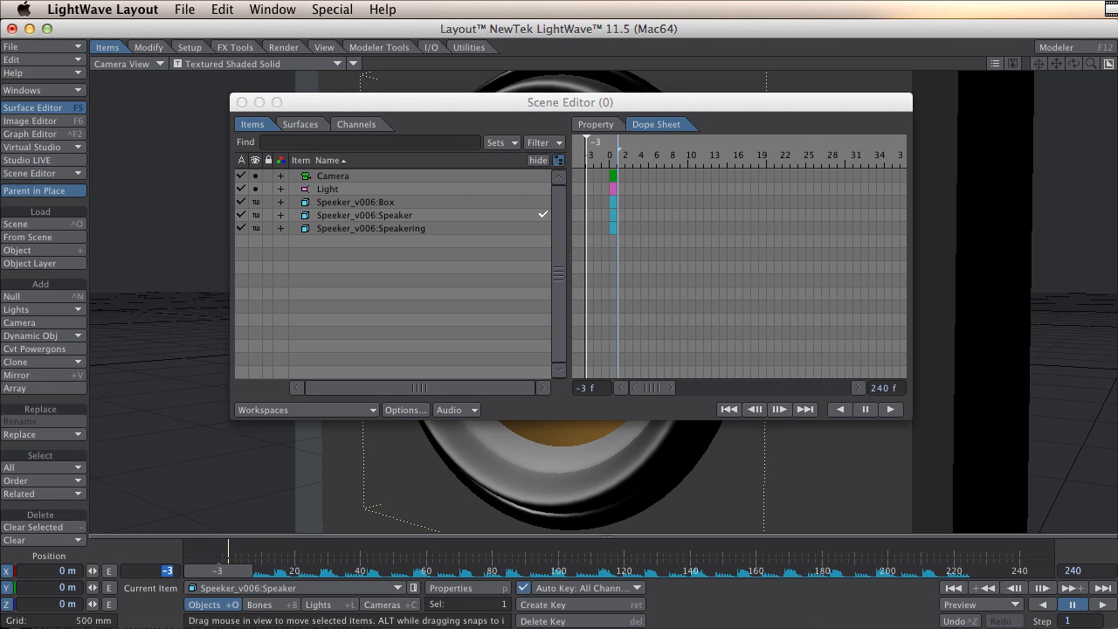
type("0")
key("Tab")
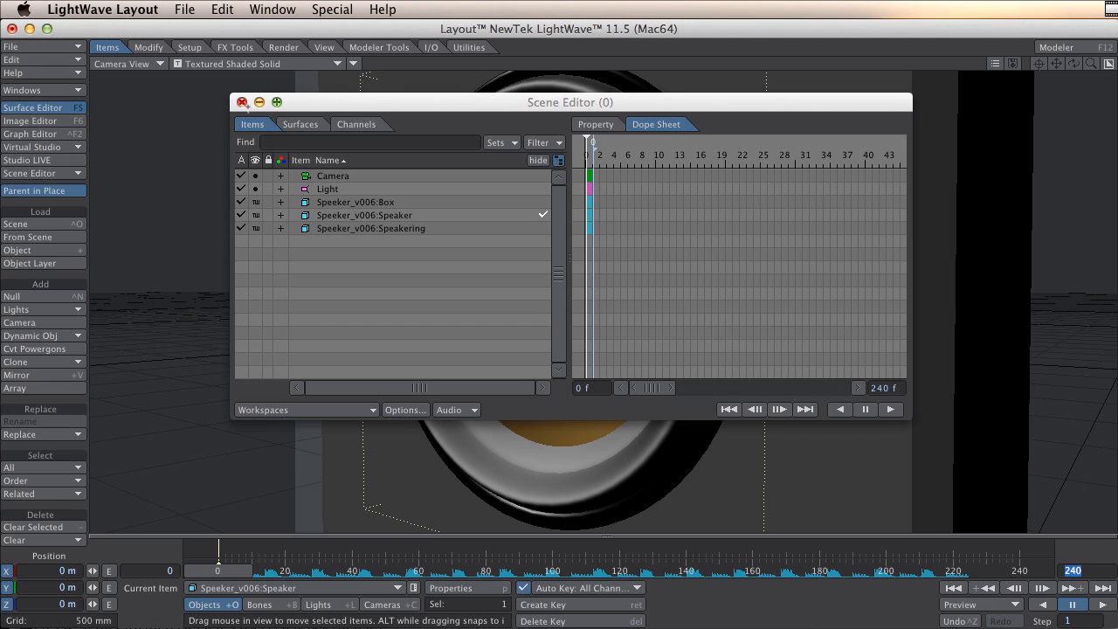
left_click(242, 102)
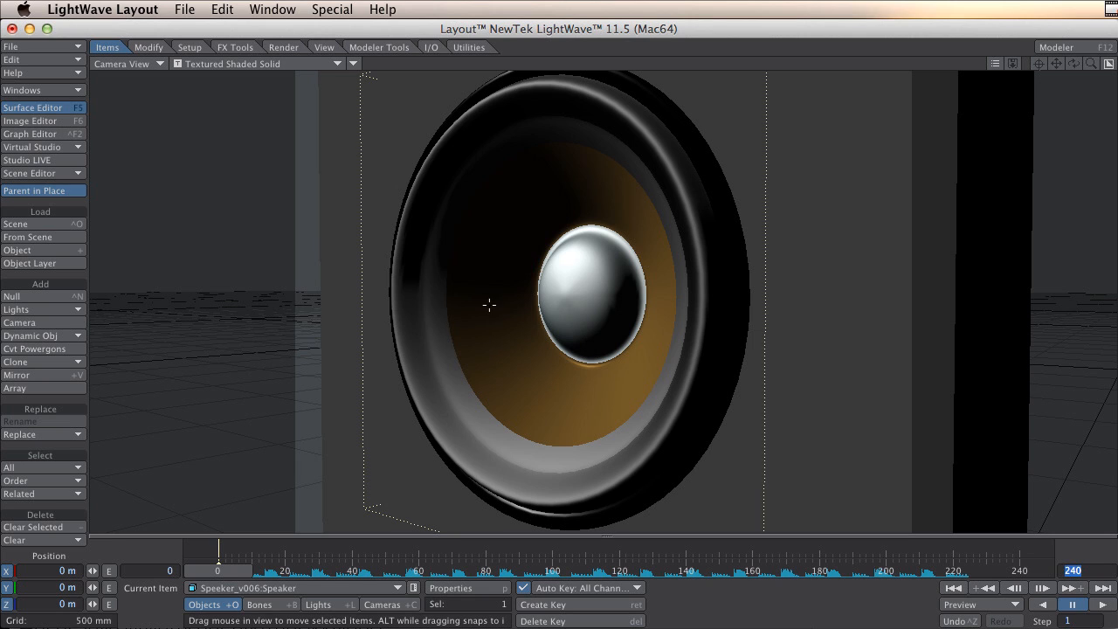
Select the Speaker object, open its properties and add a Morph Mixer displacement under deformations.
left_click(255, 591)
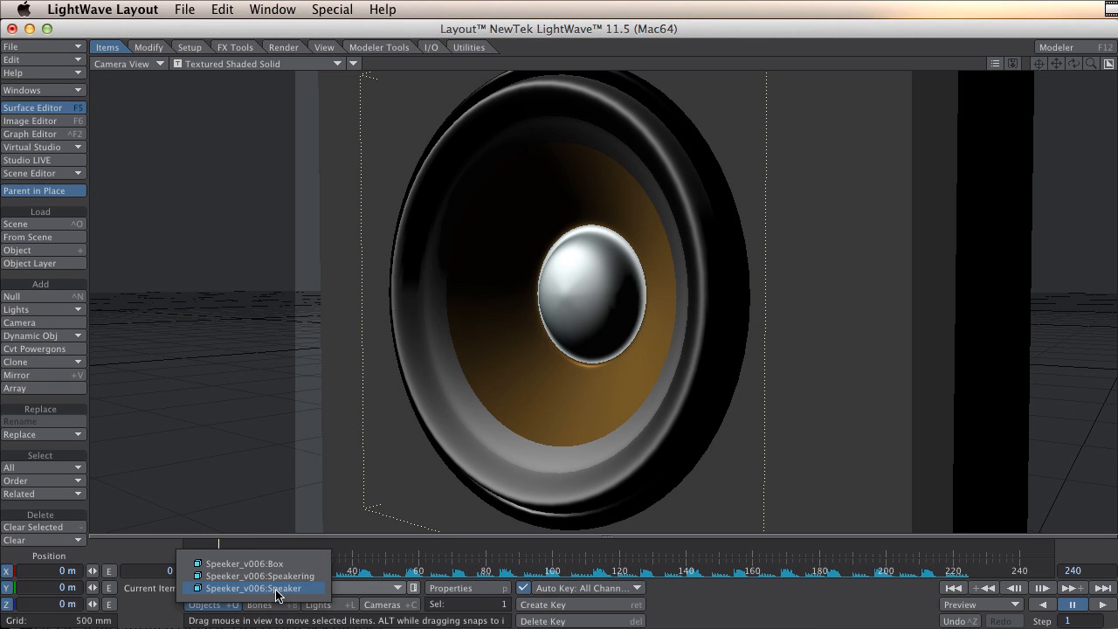
left_click(277, 588)
key("p")
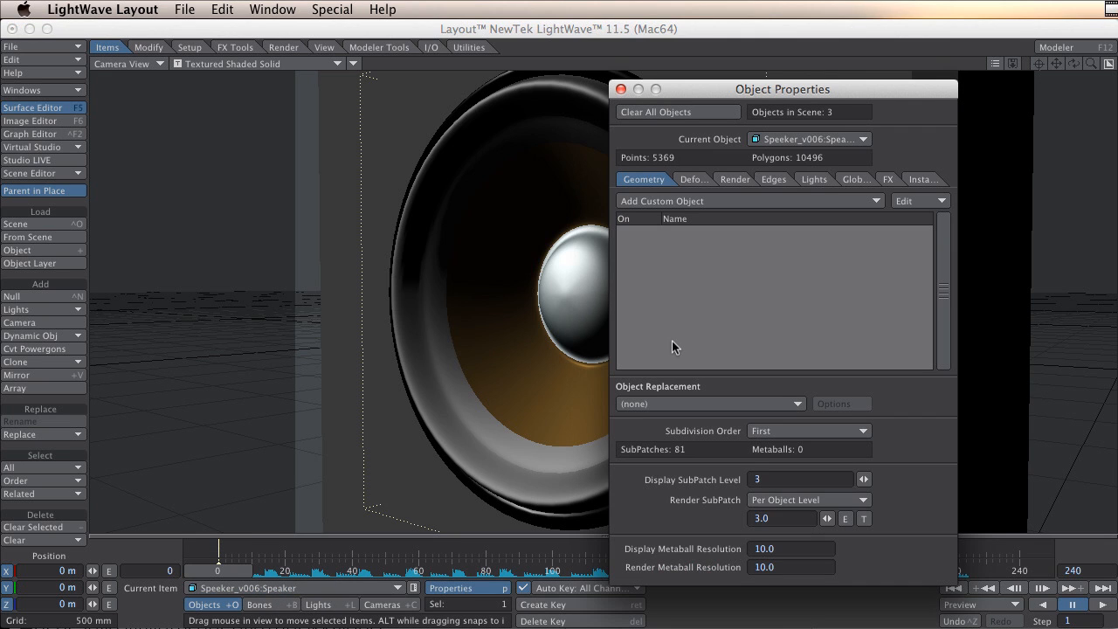
left_click(691, 180)
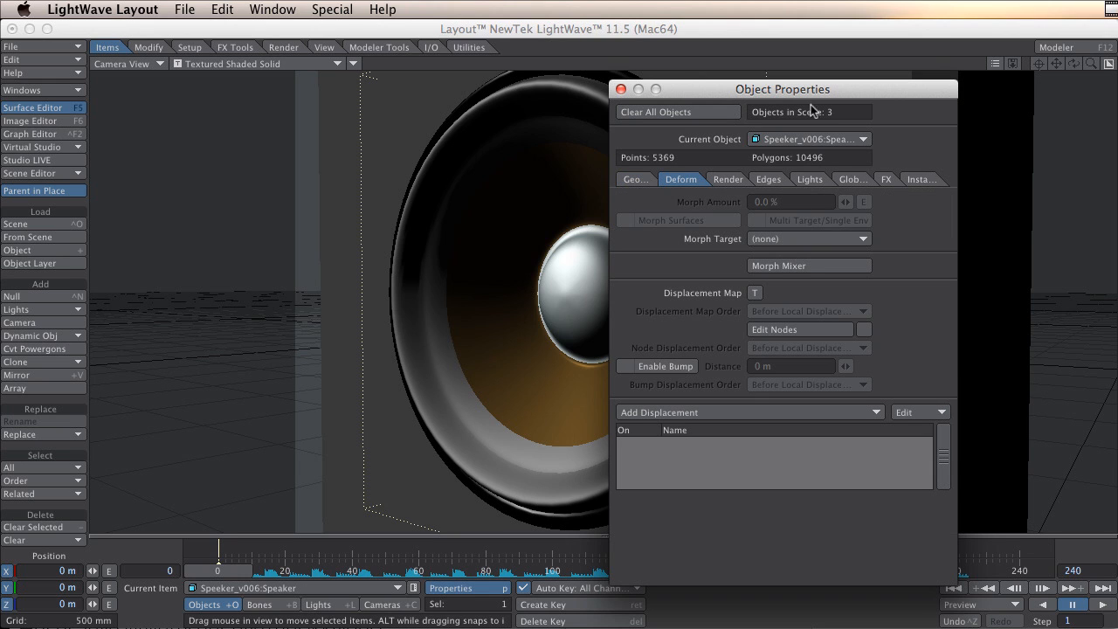
left_click_drag(812, 91, 797, 33)
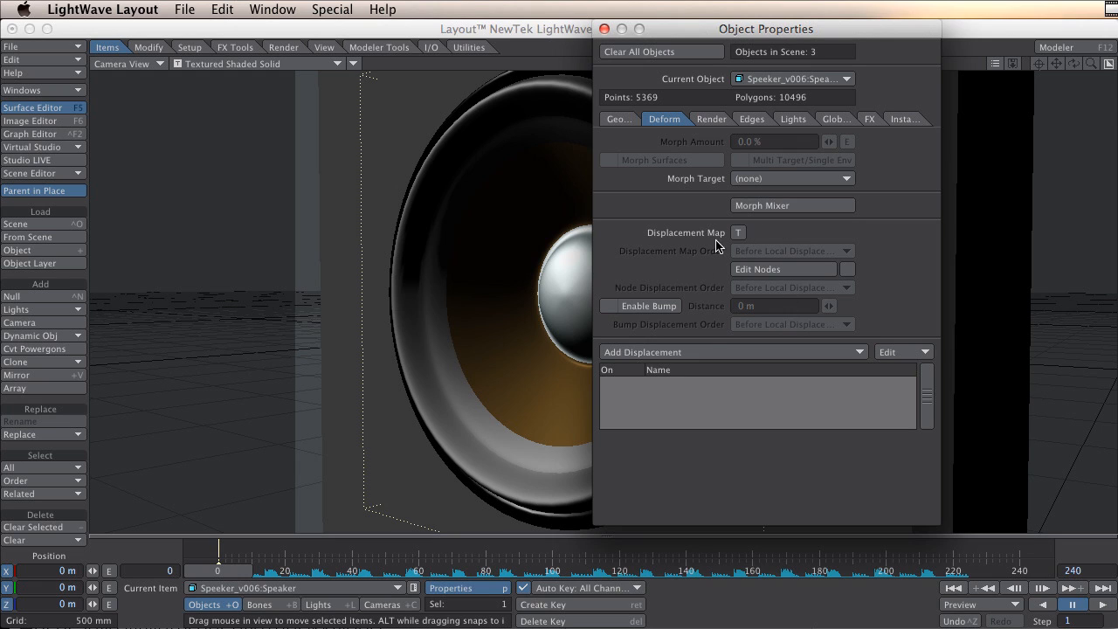
left_click(686, 351)
left_click(799, 206)
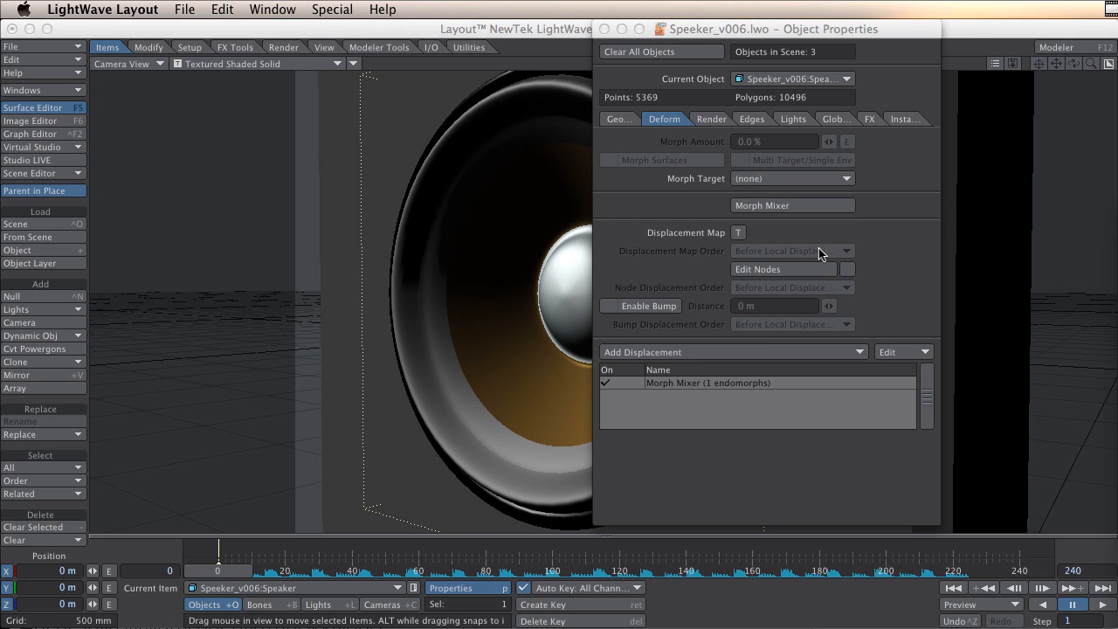
Open the Morph Mixer for the Speaker object and arrange it beside the Object Properties panel.
left_click(748, 384)
double_click(747, 385)
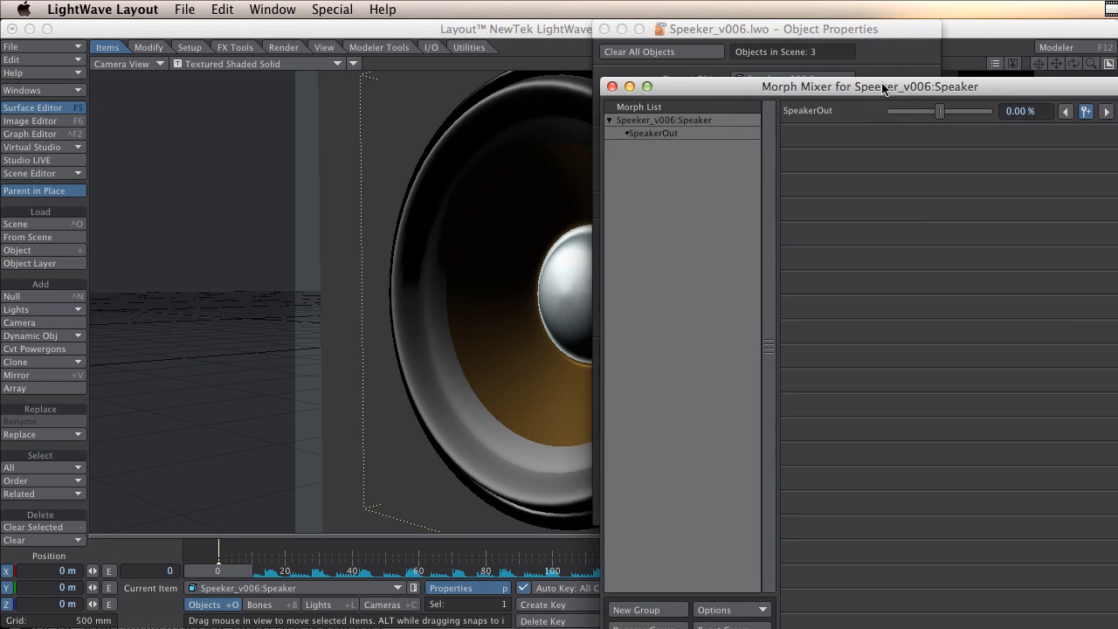
left_click_drag(813, 87, 744, 99)
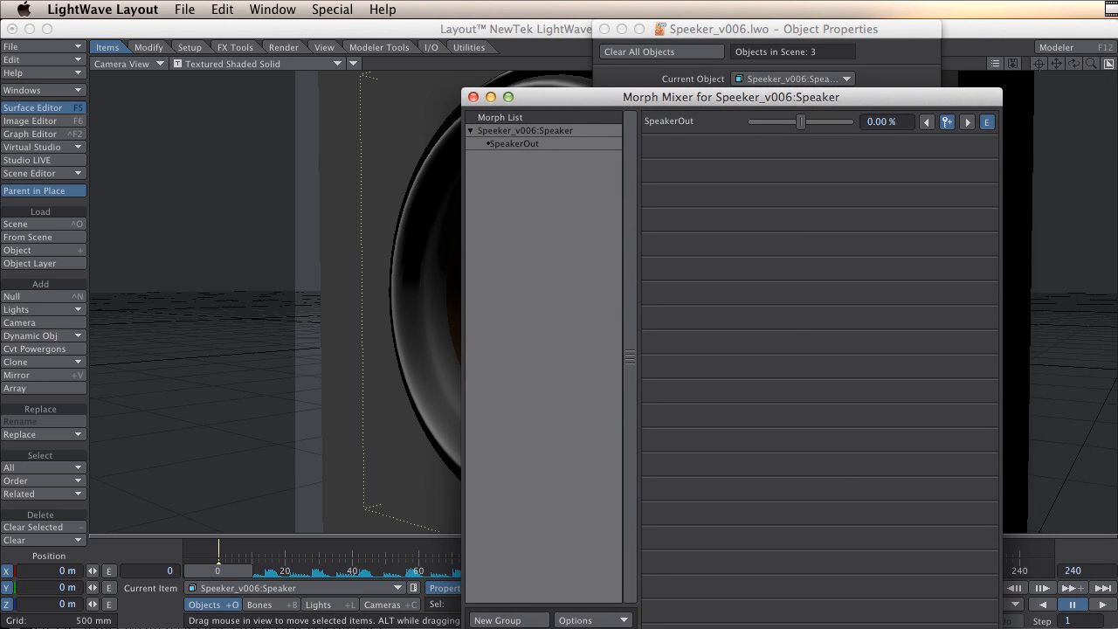
left_click_drag(917, 628, 912, 173)
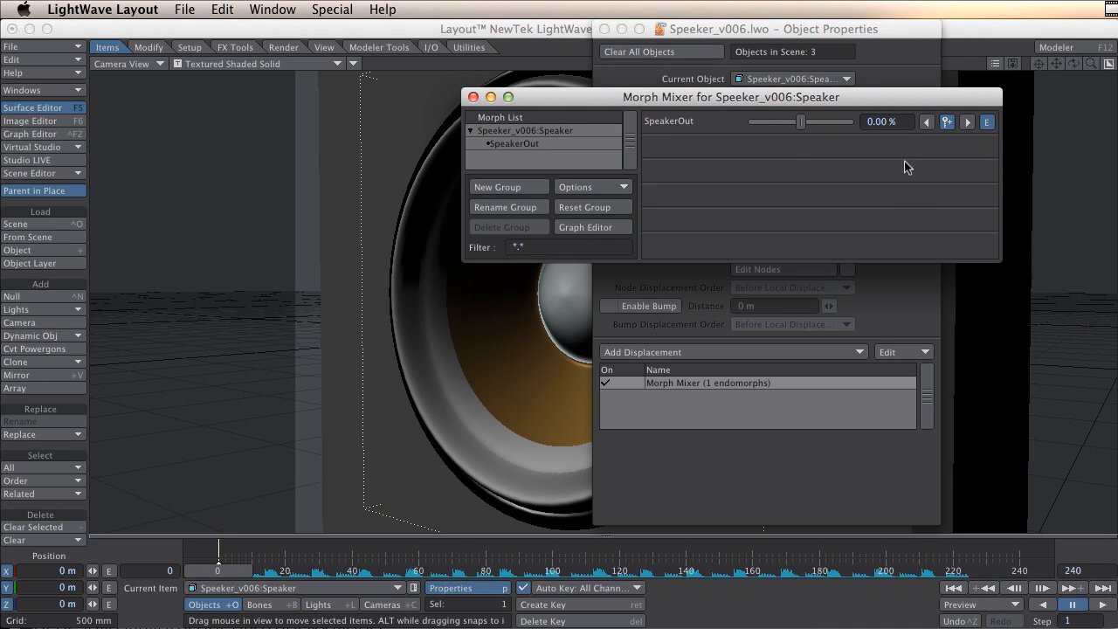
left_click_drag(851, 100, 892, 533)
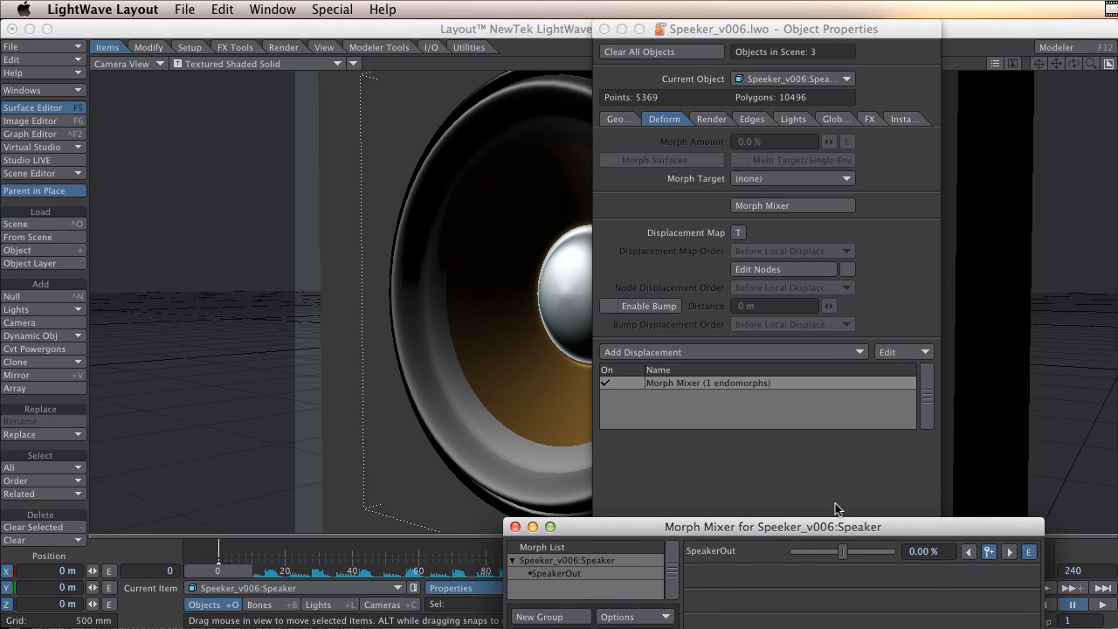
left_click_drag(812, 28, 957, 29)
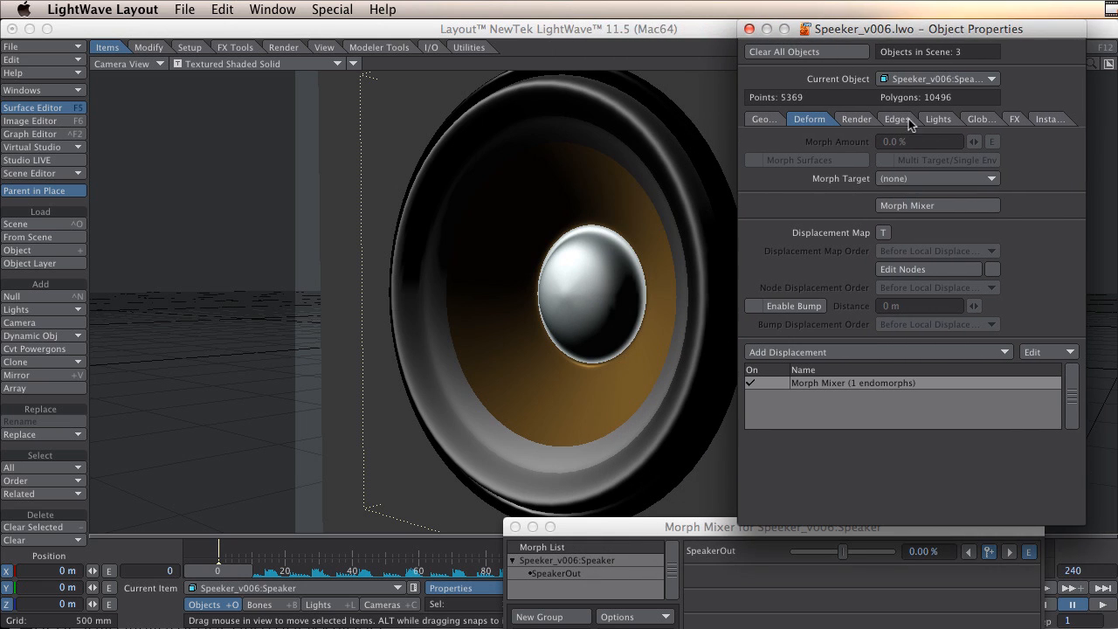
Drag the SpeakerOut slider to 100% to preview the morph, then set it back to 0%.
left_click(679, 531)
left_click_drag(844, 557, 891, 555)
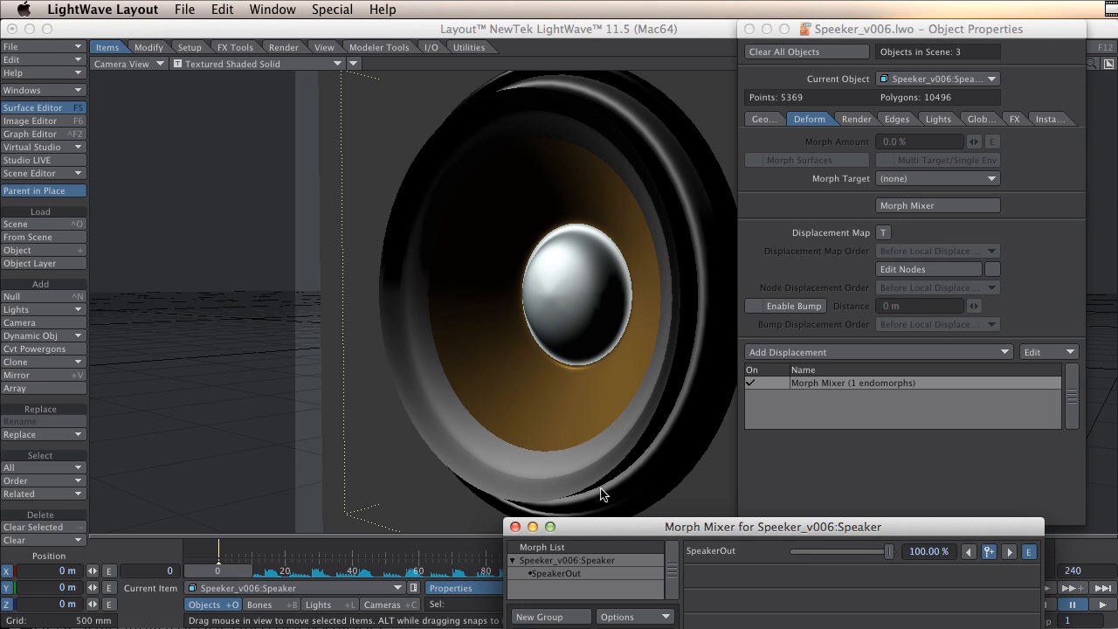
left_click_drag(890, 552, 887, 552)
double_click(915, 553)
type("0")
key("Return")
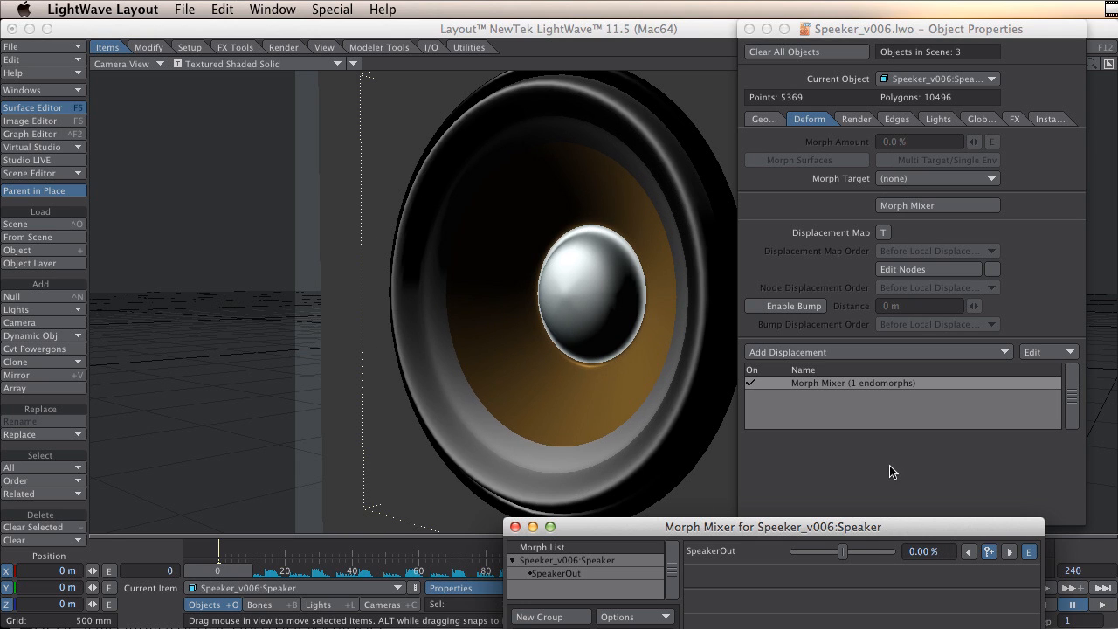
Set the Speaker object's Subdivision Order to Last.
left_click(775, 132)
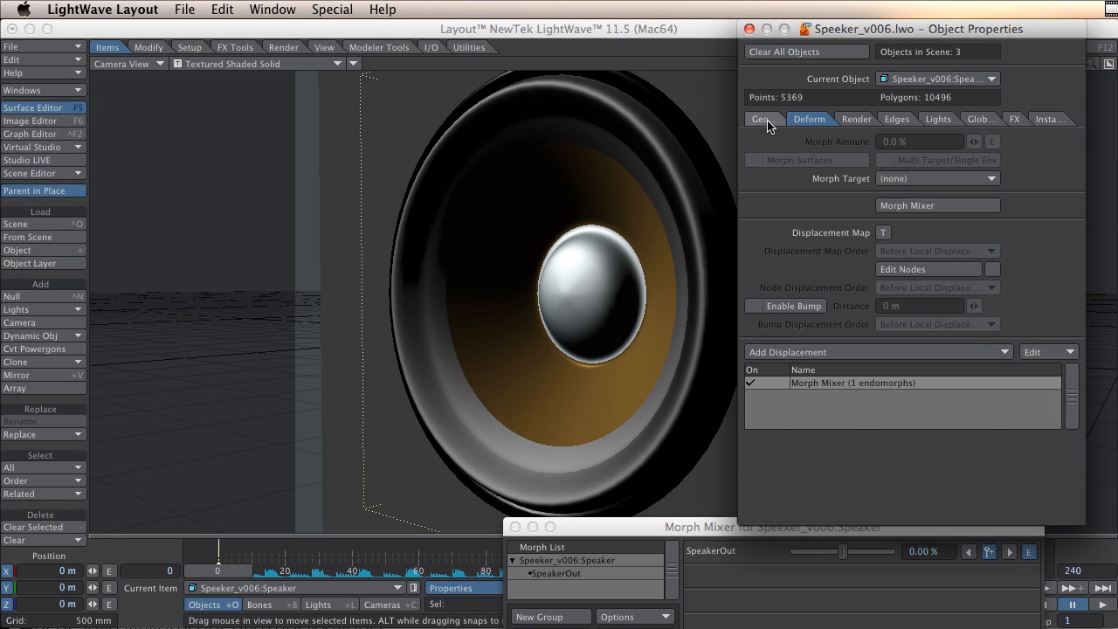
left_click(768, 122)
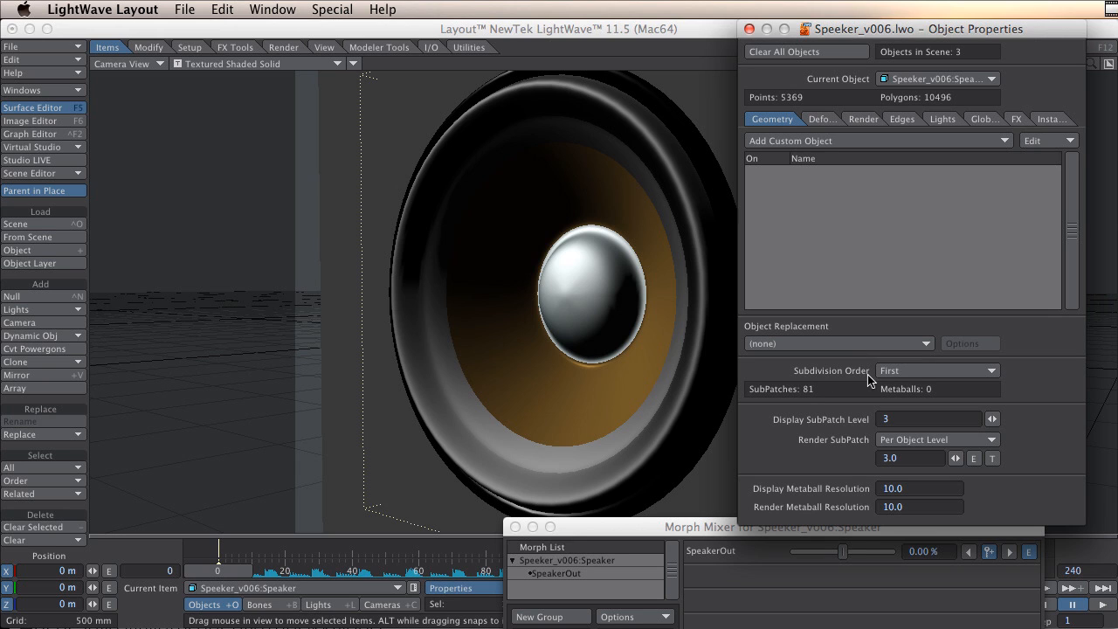
left_click(924, 372)
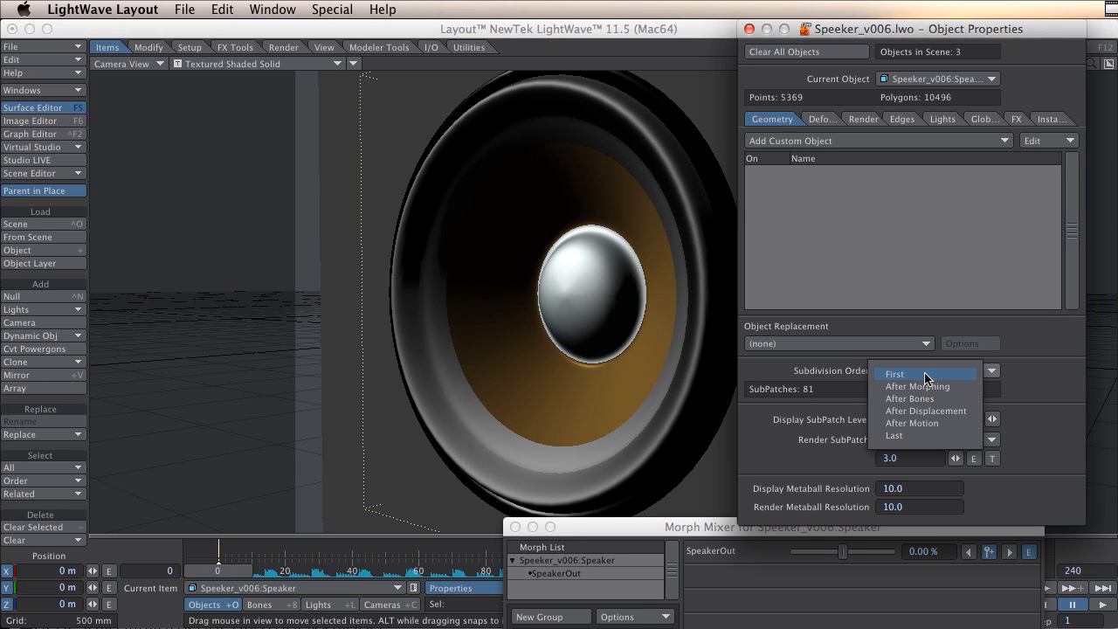
left_click(926, 434)
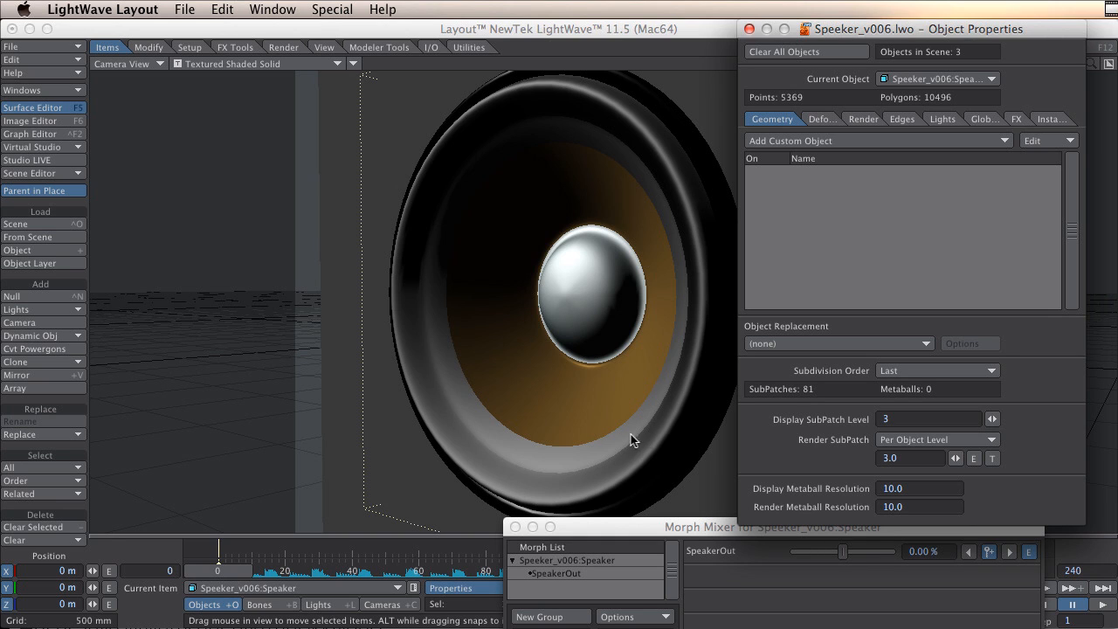
Preview the SpeakerOut morph again by dragging its slider to 100% and back to 0%.
left_click(708, 527)
left_click_drag(843, 558, 889, 559)
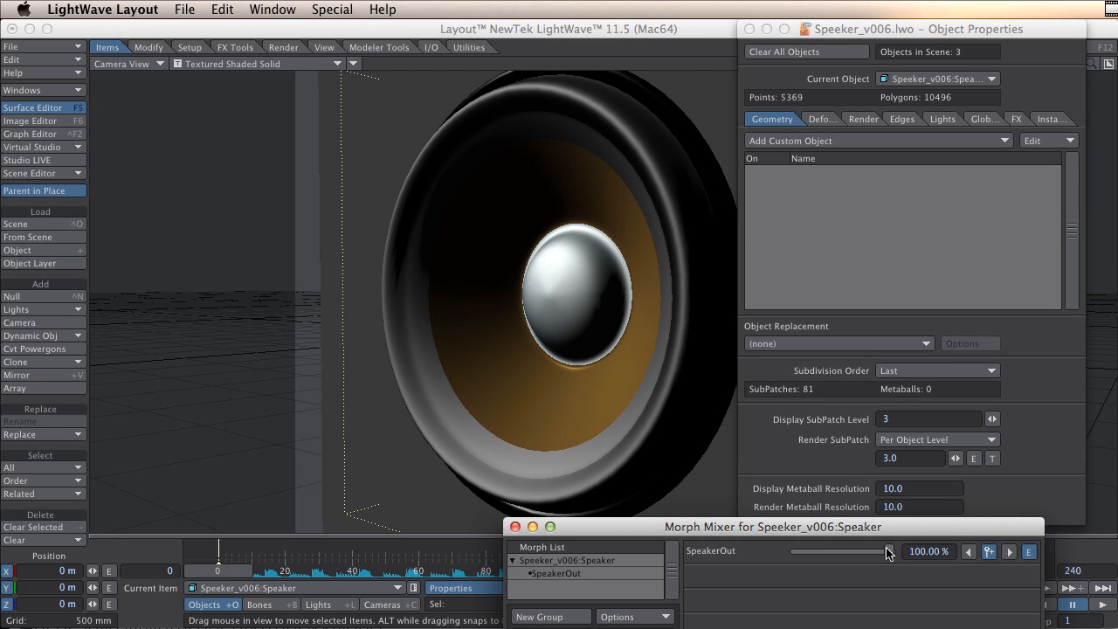
left_click_drag(890, 551, 841, 553)
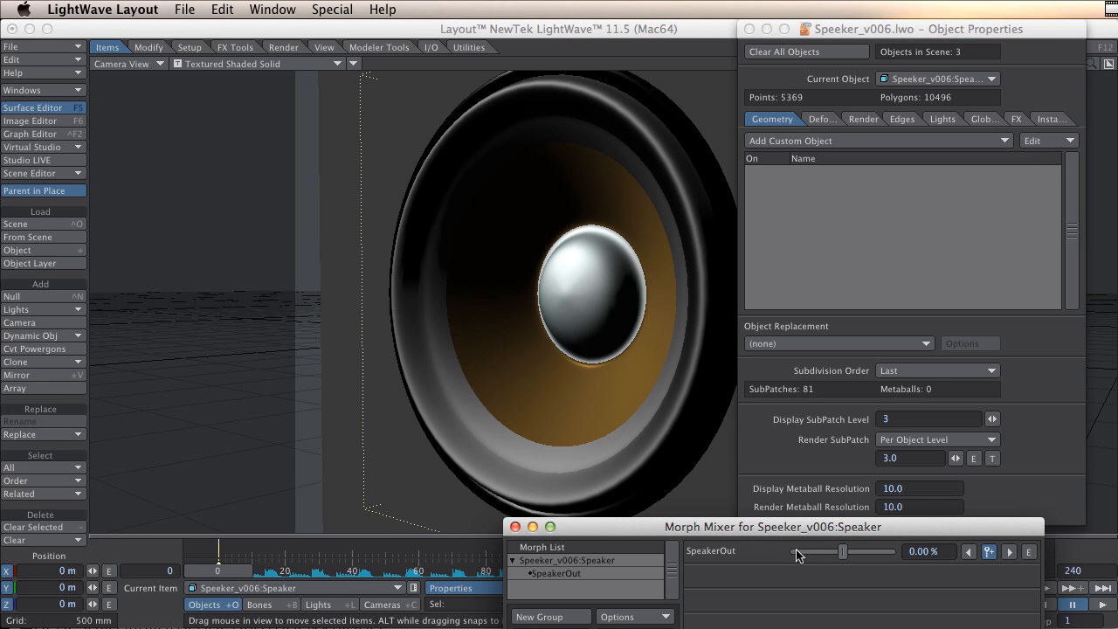
Open the SpeakerOut morph channel in the Graph Editor and reposition the editor window.
left_click_drag(1012, 530, 1012, 521)
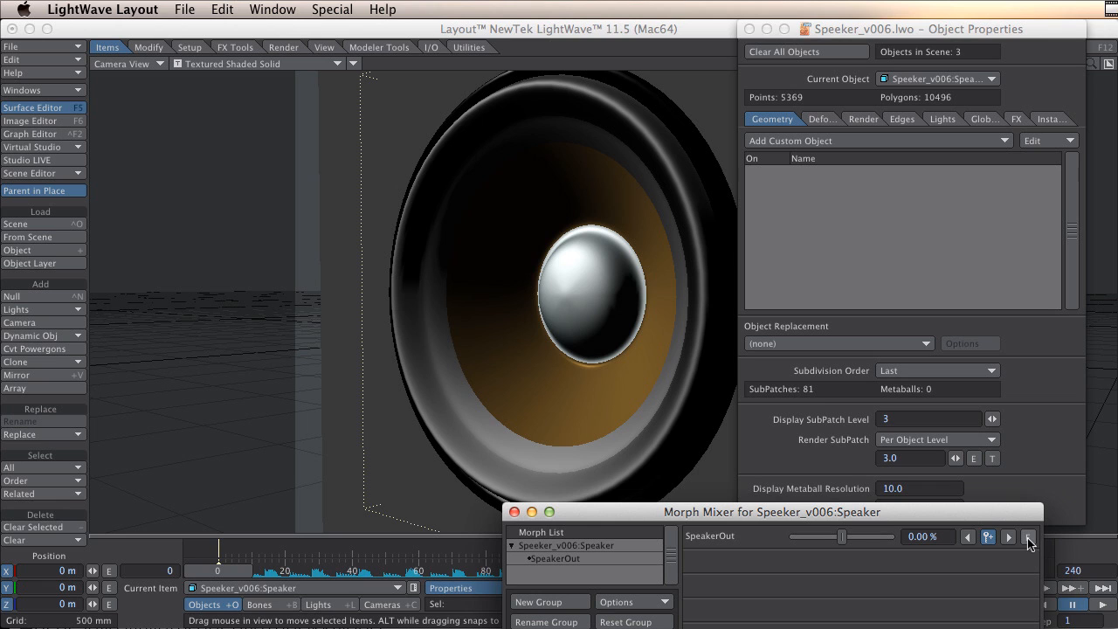
left_click(1028, 539)
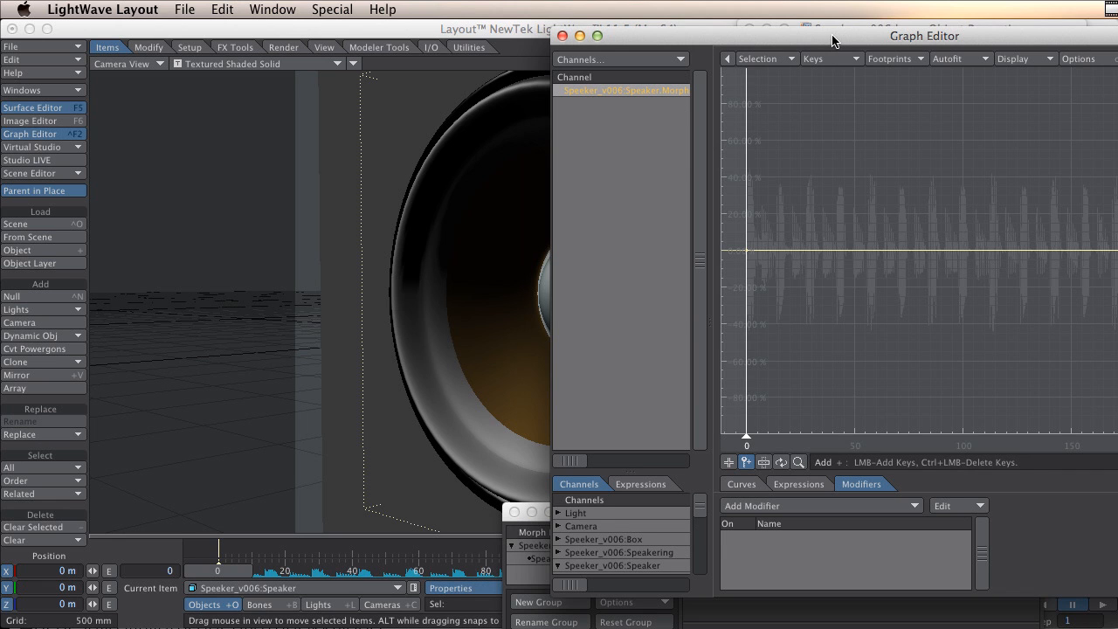
left_click_drag(832, 41, 820, 47)
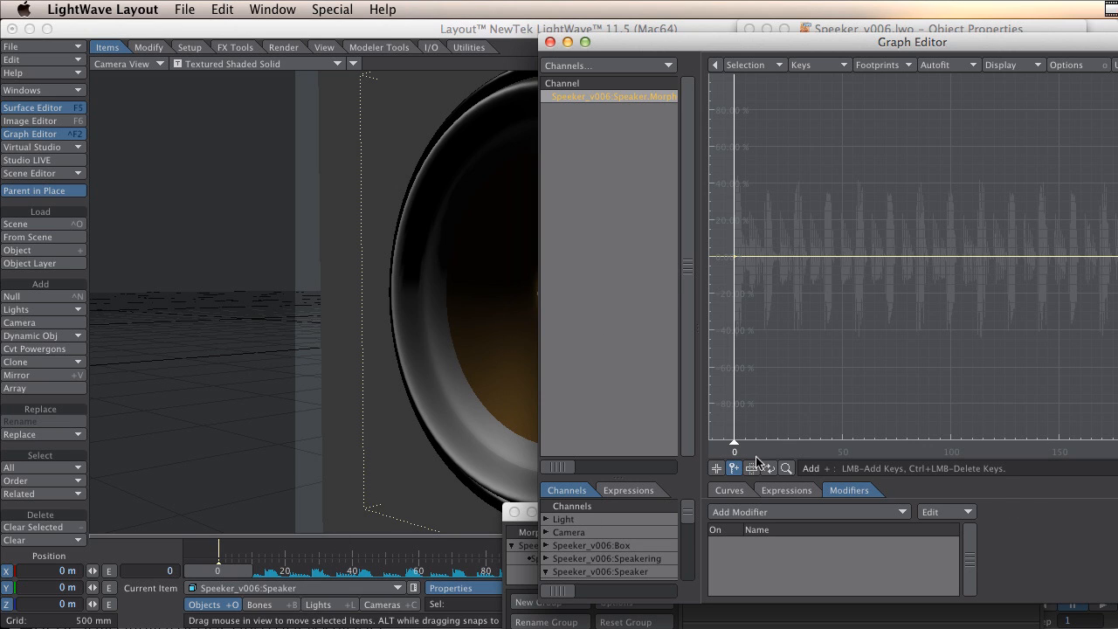
Add a series of bouncing keyframes to the SpeakerOut curve by hand.
left_click(737, 185)
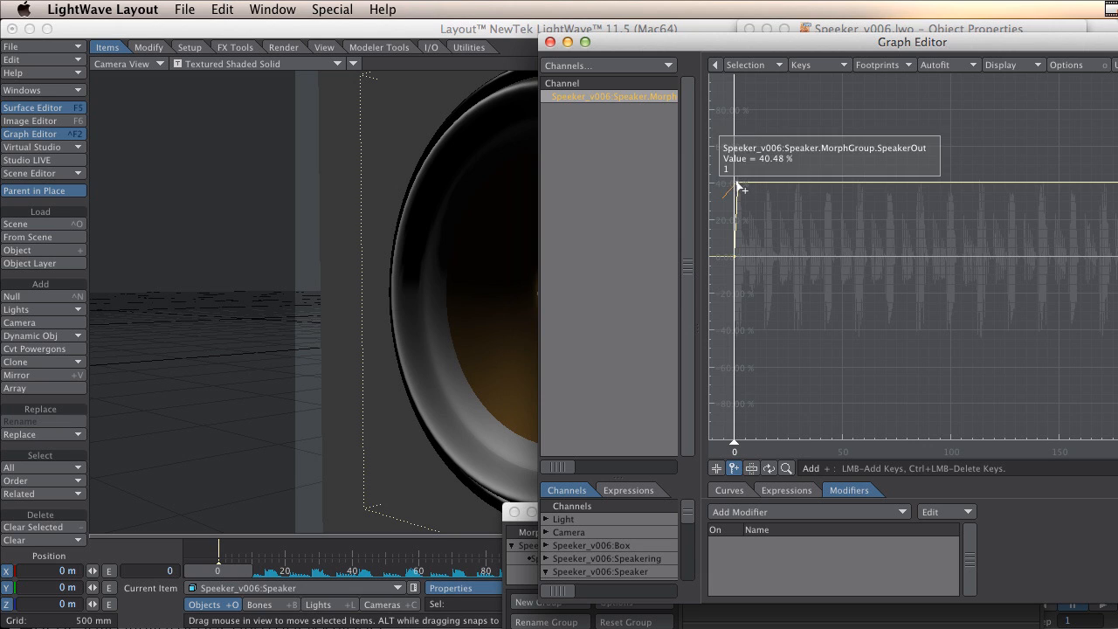
left_click(747, 259)
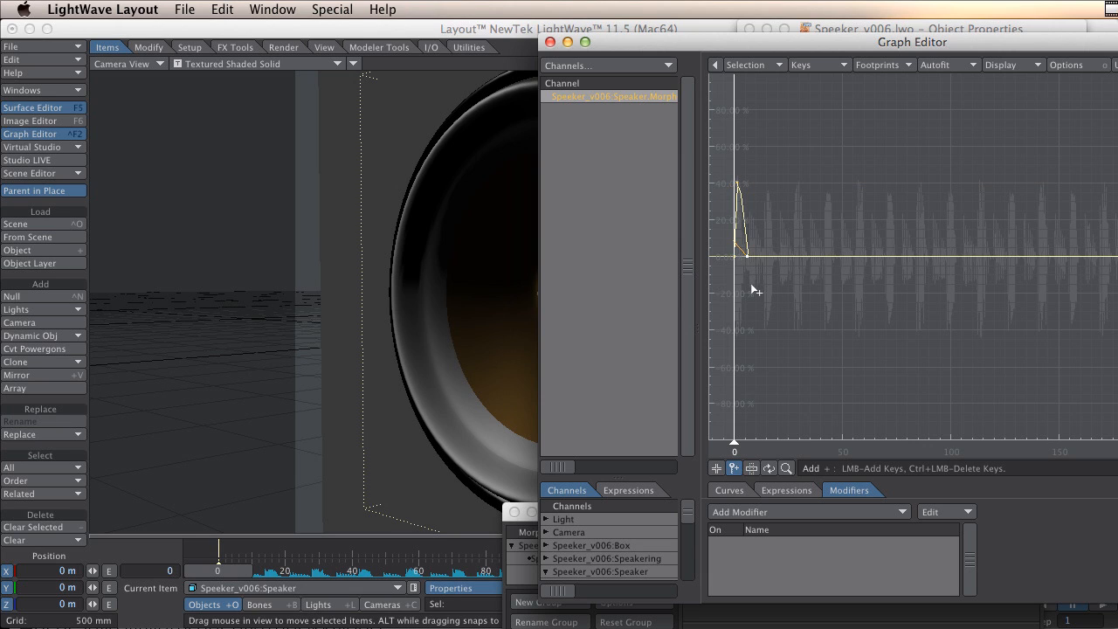
left_click(750, 283)
left_click(767, 192)
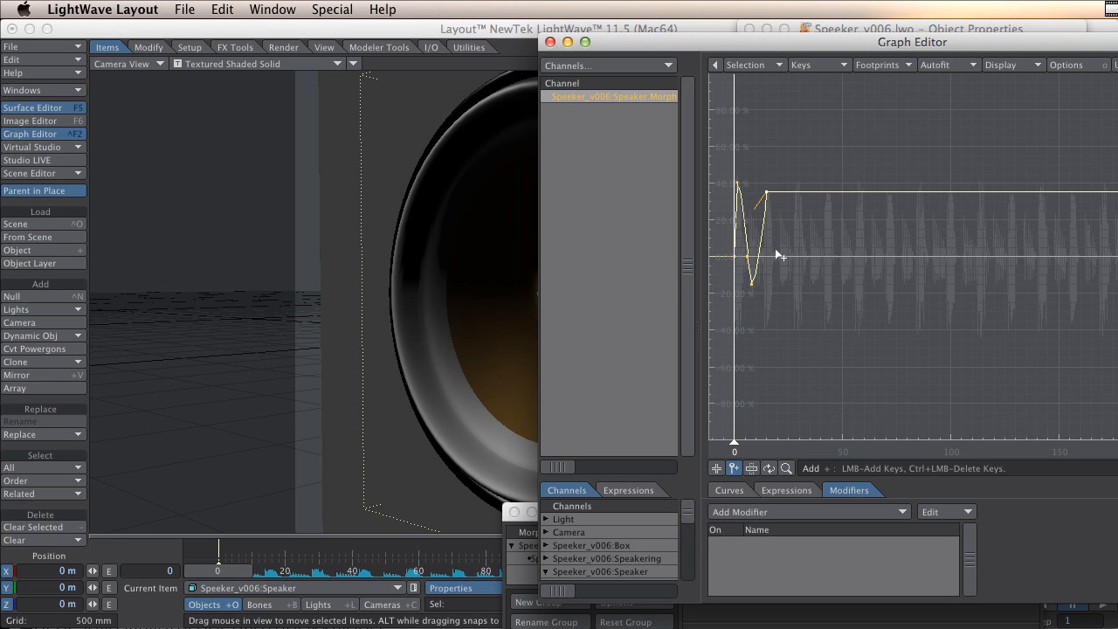
left_click(774, 255)
left_click(781, 215)
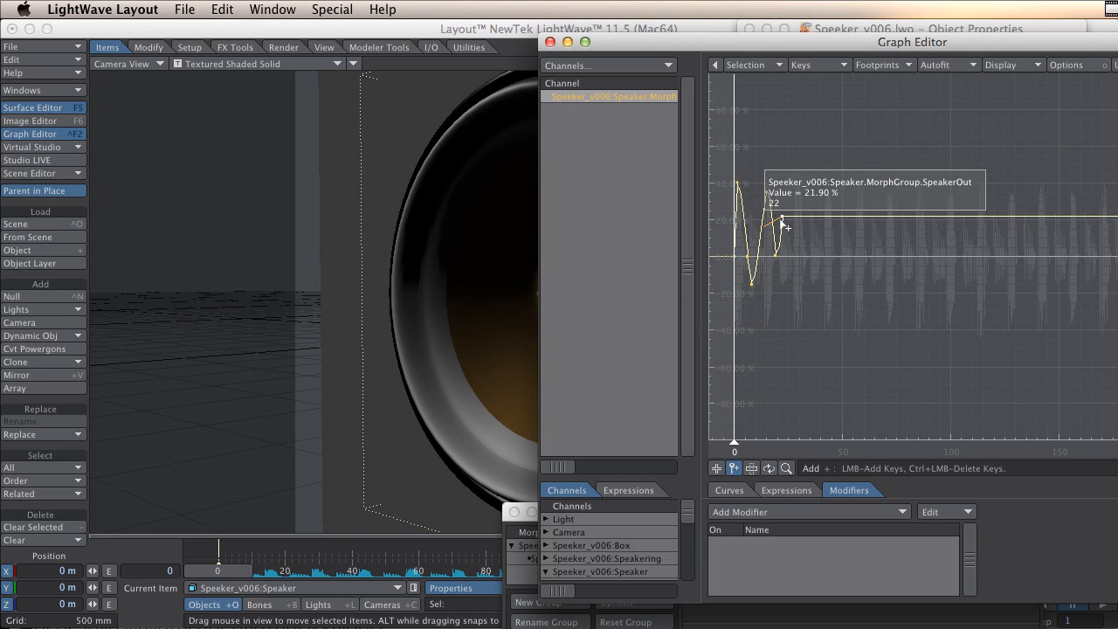
left_click(790, 256)
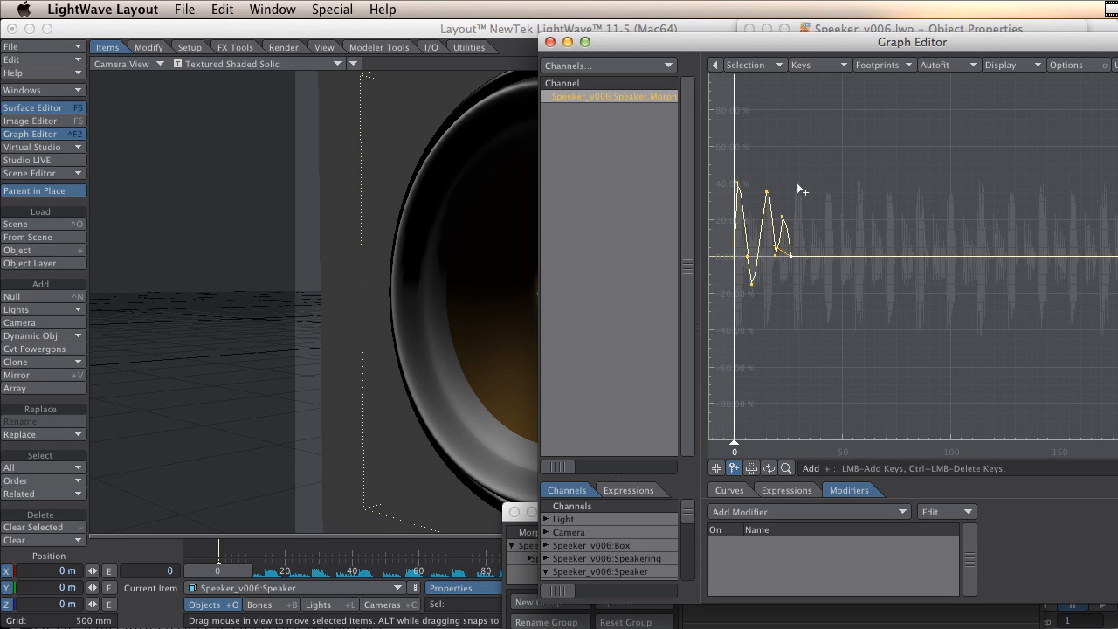
left_click(799, 183)
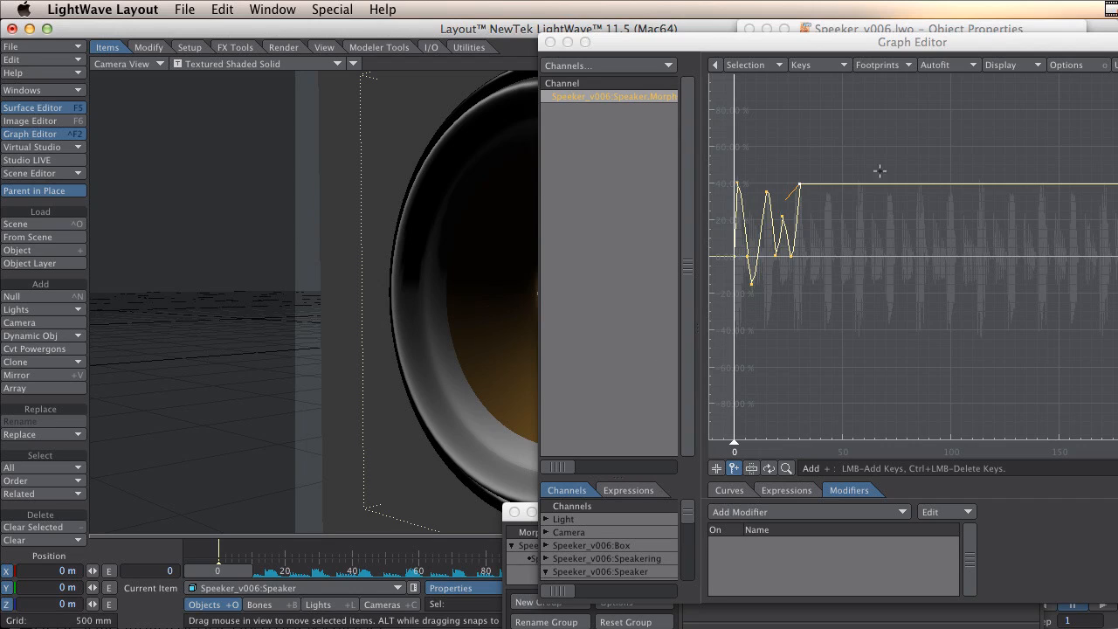
Select and delete all the hand-made keys on the SpeakerOut curve.
left_click(882, 154)
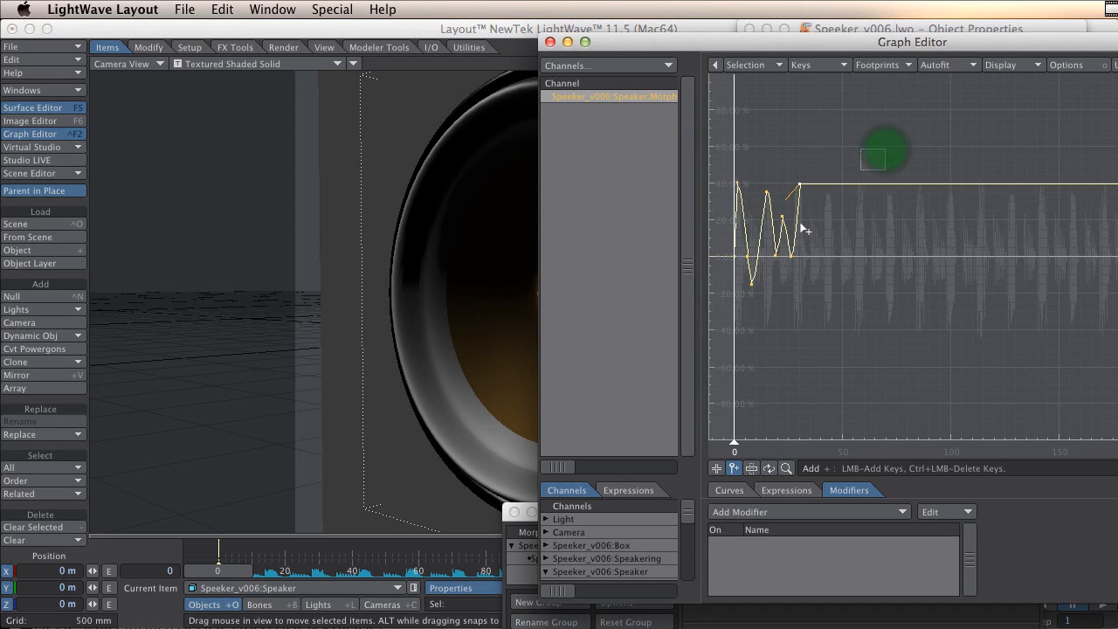
left_click_drag(801, 226, 738, 304)
key("Delete")
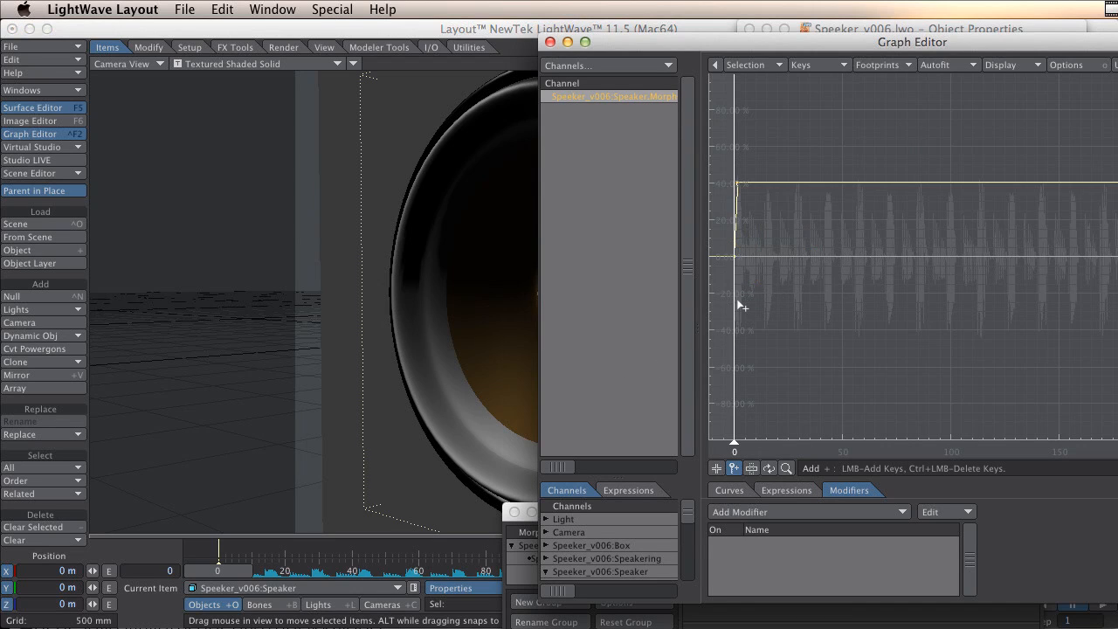
right_click_drag(786, 153, 729, 209)
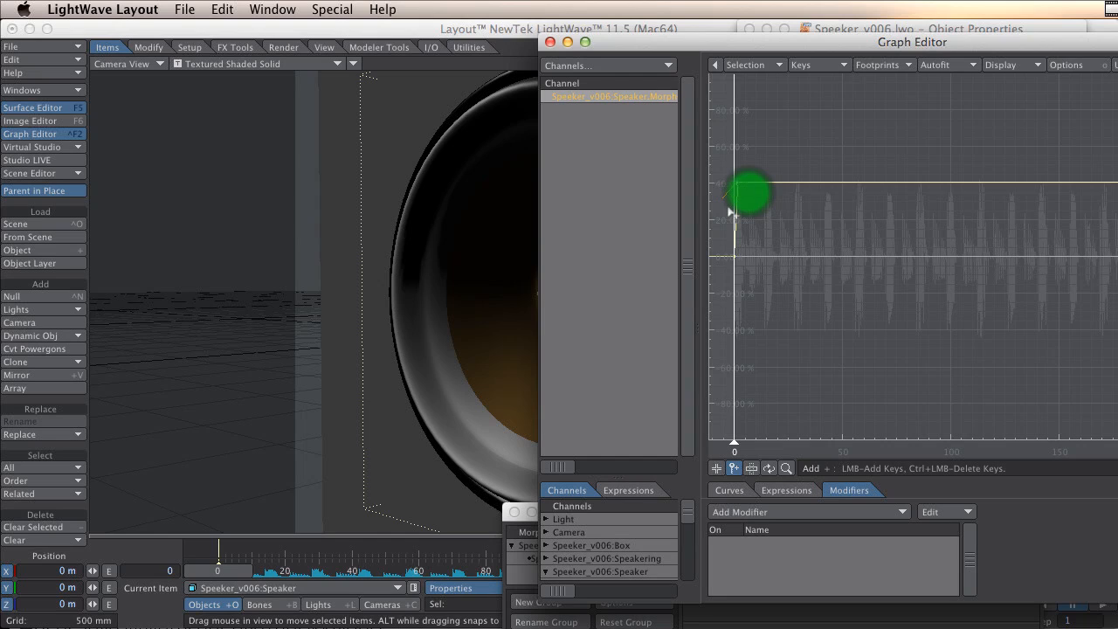
key("Delete")
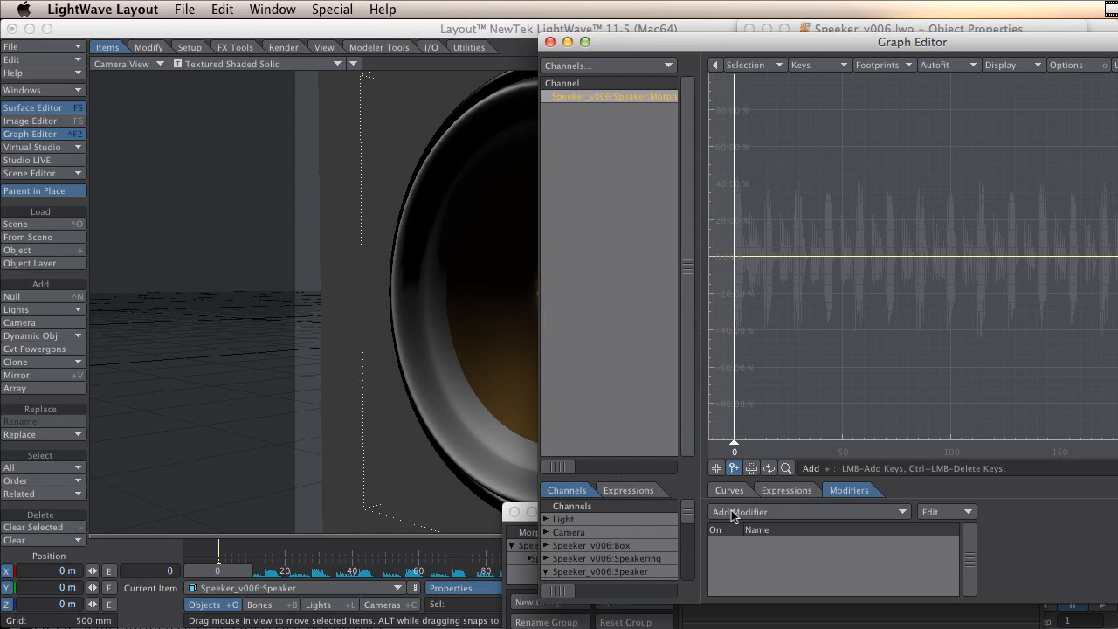
Add an Audio Channel modifier to the SpeakerOut channel and open its settings.
left_click(799, 511)
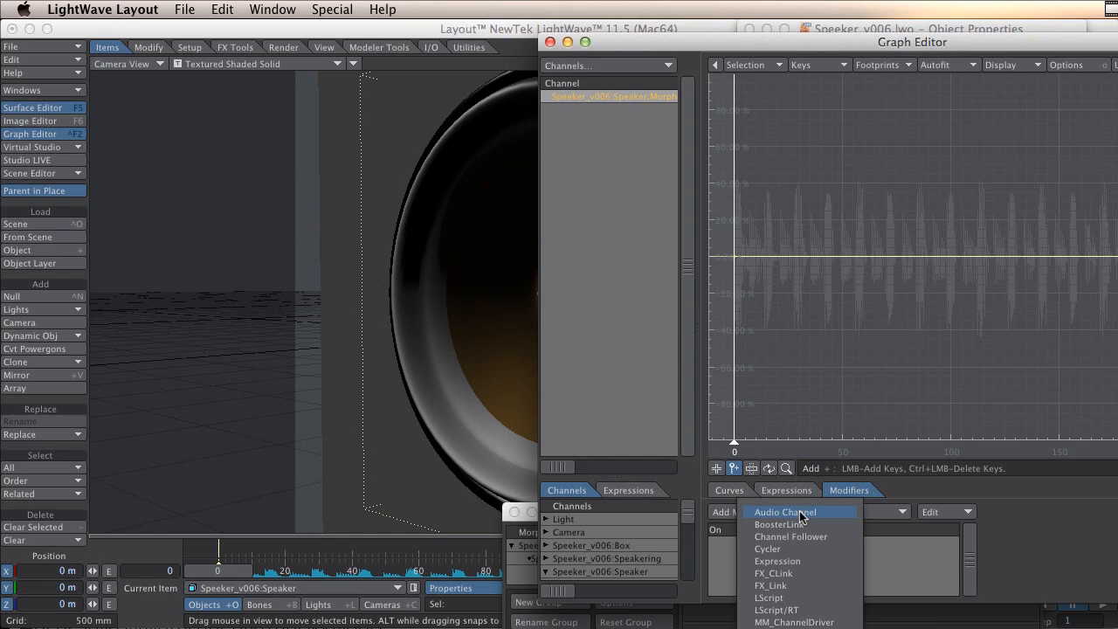
left_click(820, 514)
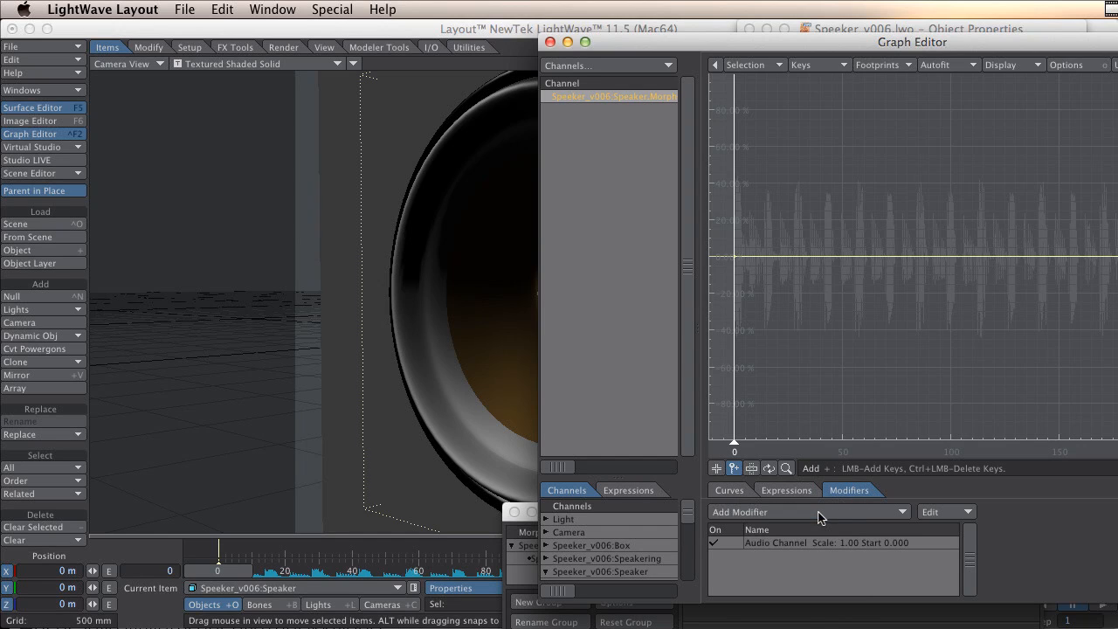
double_click(840, 541)
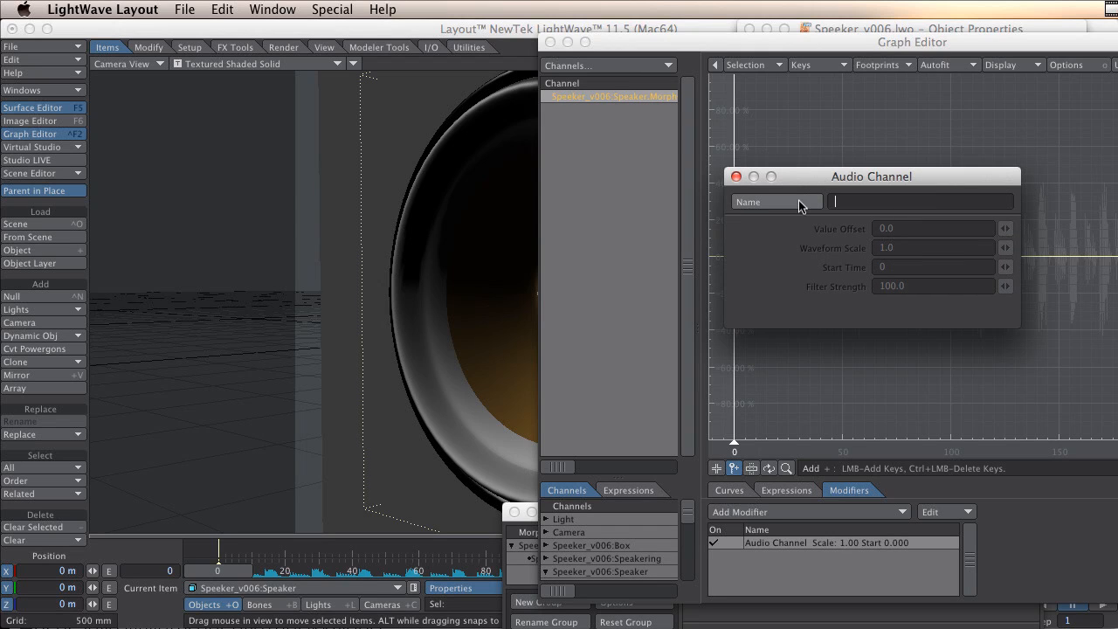
Load the audio file 1_1_0_Part1_14.wav into the Audio Channel modifier.
left_click(798, 202)
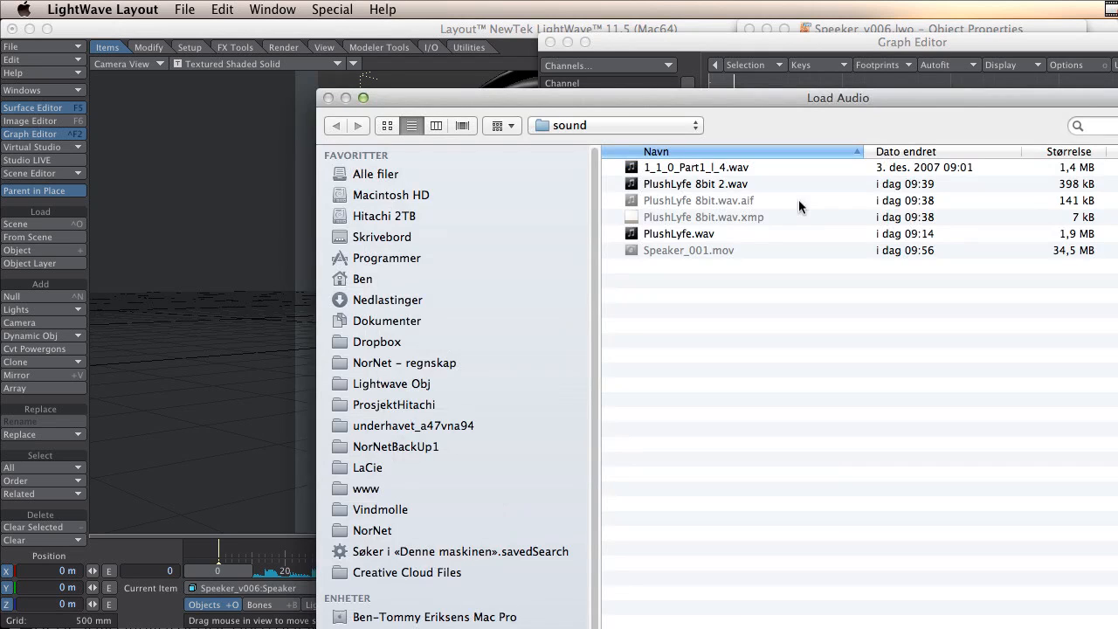
left_click(710, 167)
double_click(711, 168)
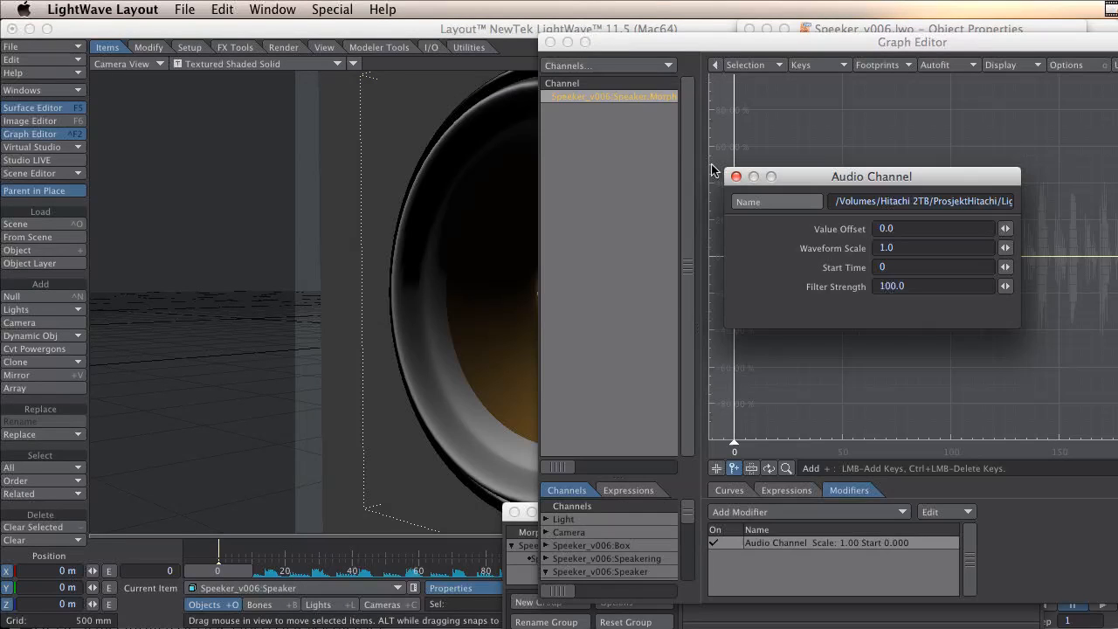
Try a Value Offset of 1.0 for the audio modifier, then set it back to 0.0.
left_click_drag(885, 179, 676, 283)
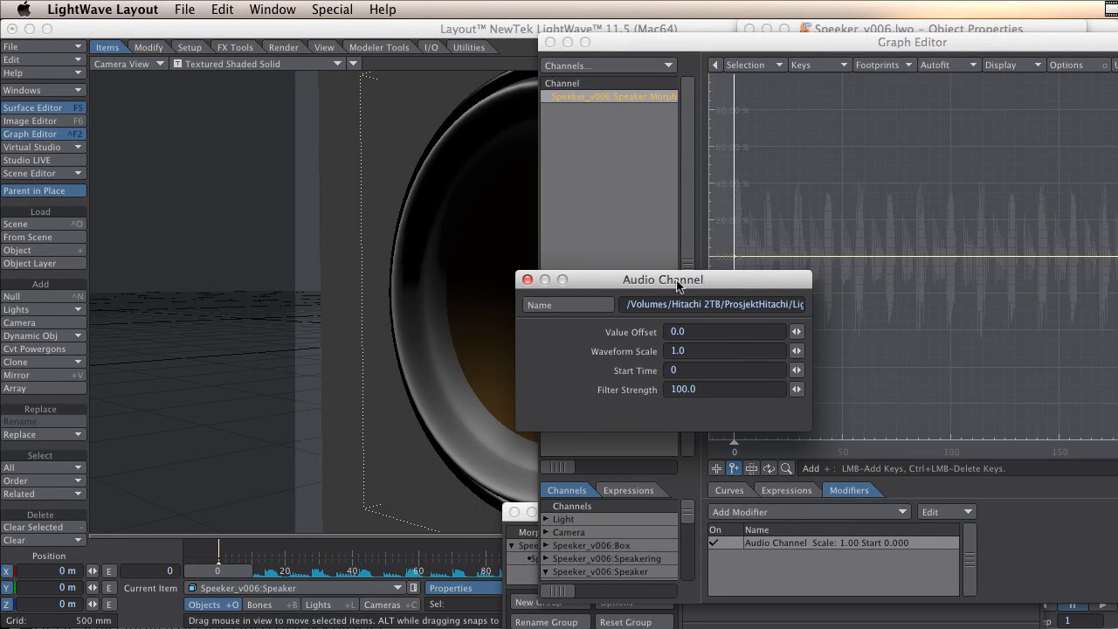
left_click(699, 350)
mouse_move(744, 447)
left_mouse_down()
mouse_move(718, 447)
mouse_move(734, 447)
left_mouse_up()
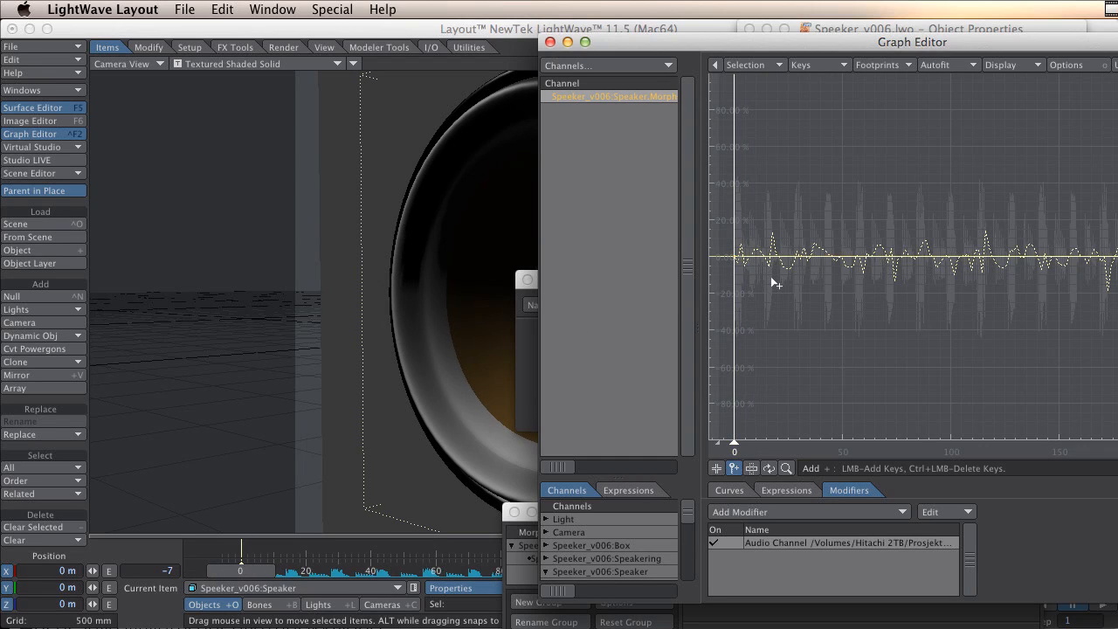
left_click(525, 349)
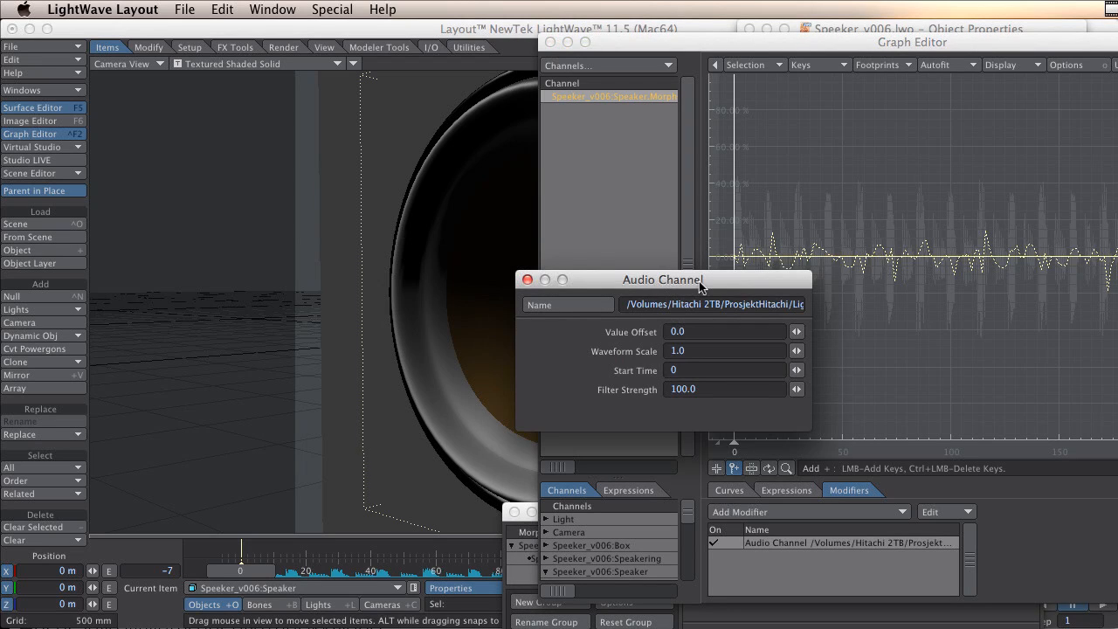
left_click_drag(693, 288, 572, 344)
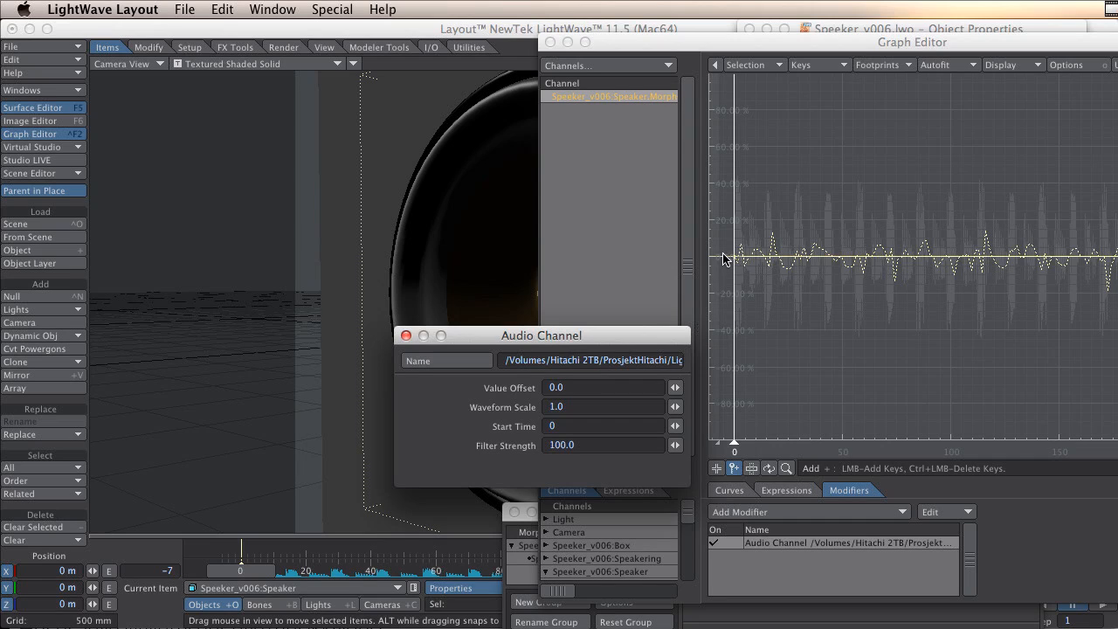
left_click_drag(674, 388, 678, 393)
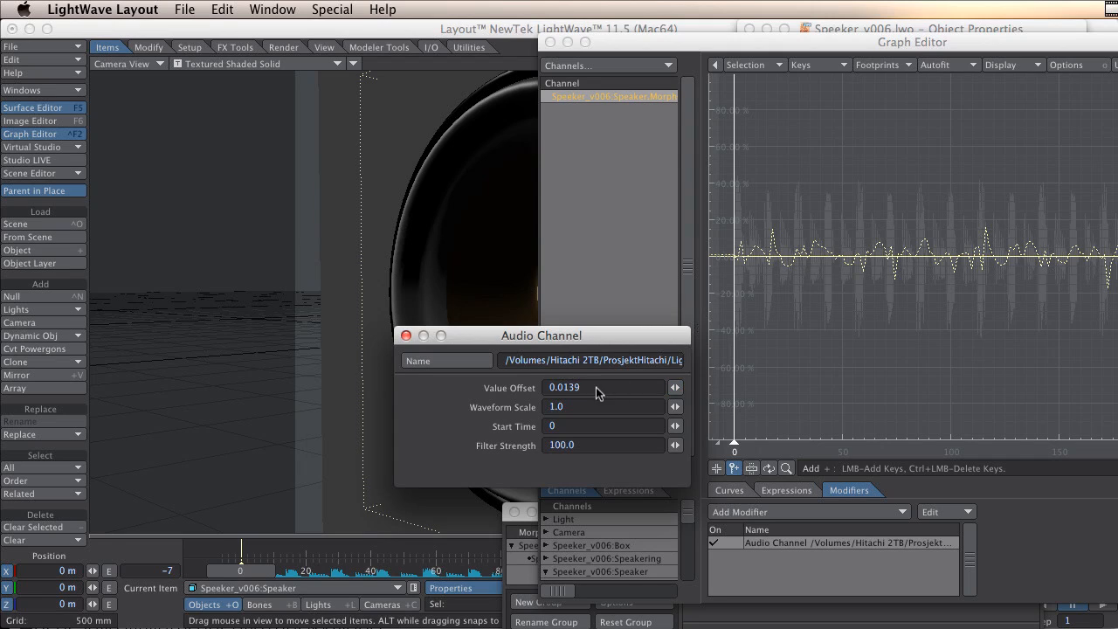
left_click_drag(596, 388, 429, 392)
type("1")
key("Tab")
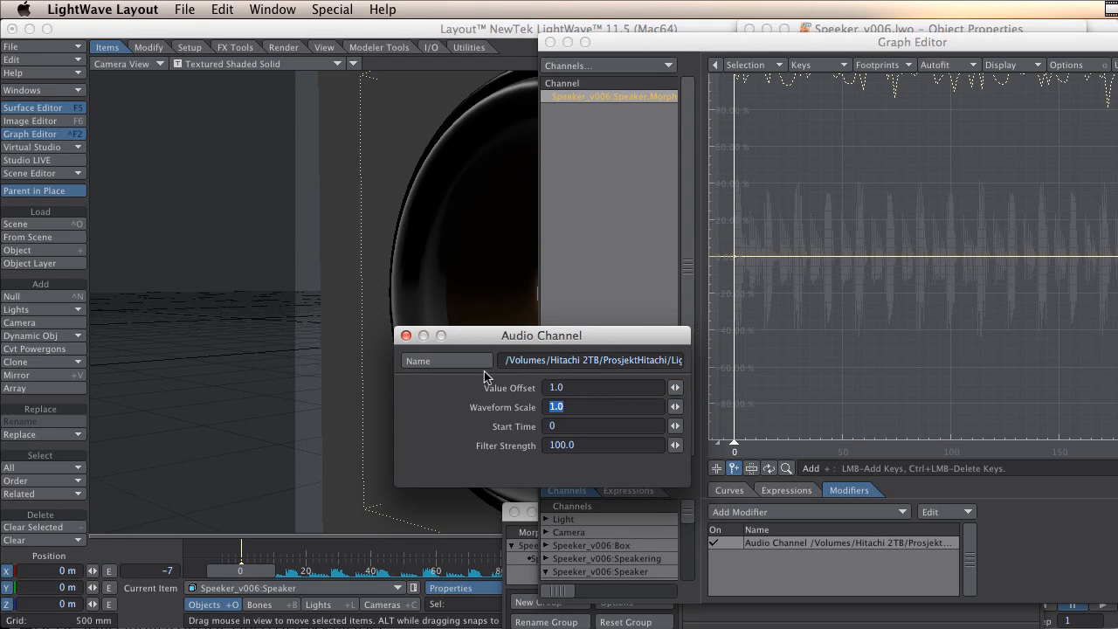
left_click_drag(597, 388, 439, 388)
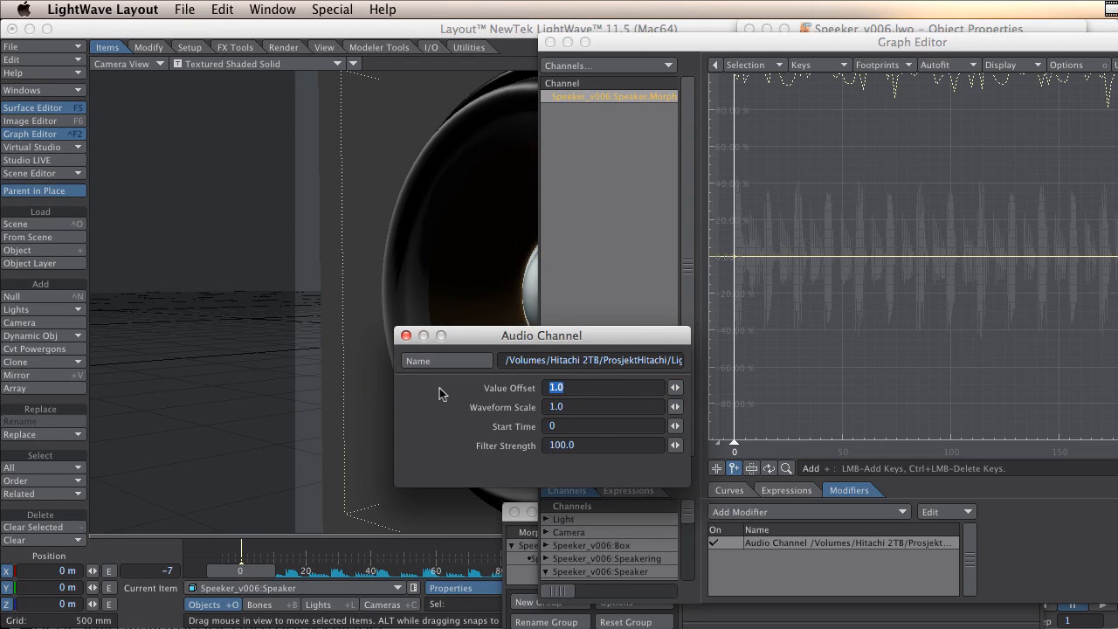
type("0")
key("Tab")
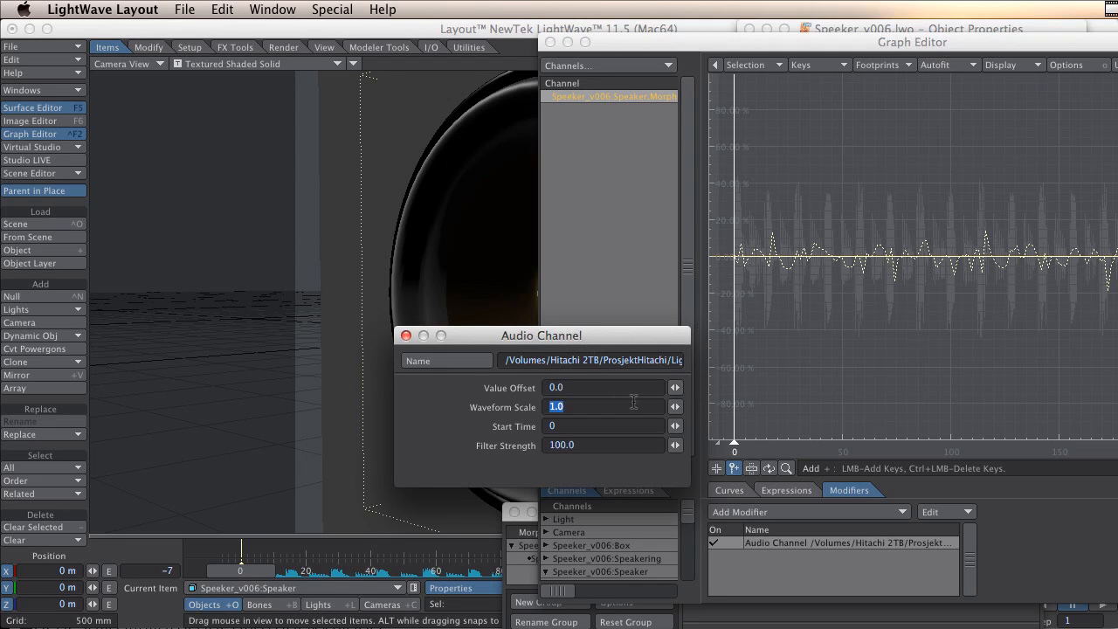
Set the Audio Channel's Waveform Scale to 6.
type("5")
key("Tab")
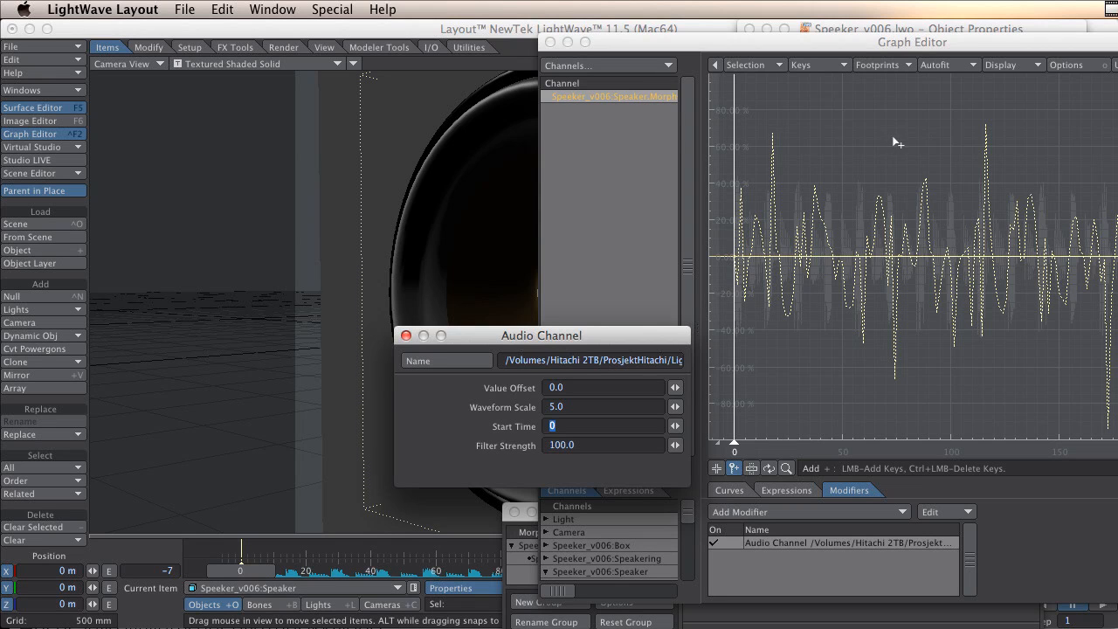
left_click_drag(894, 137, 946, 233, "alt")
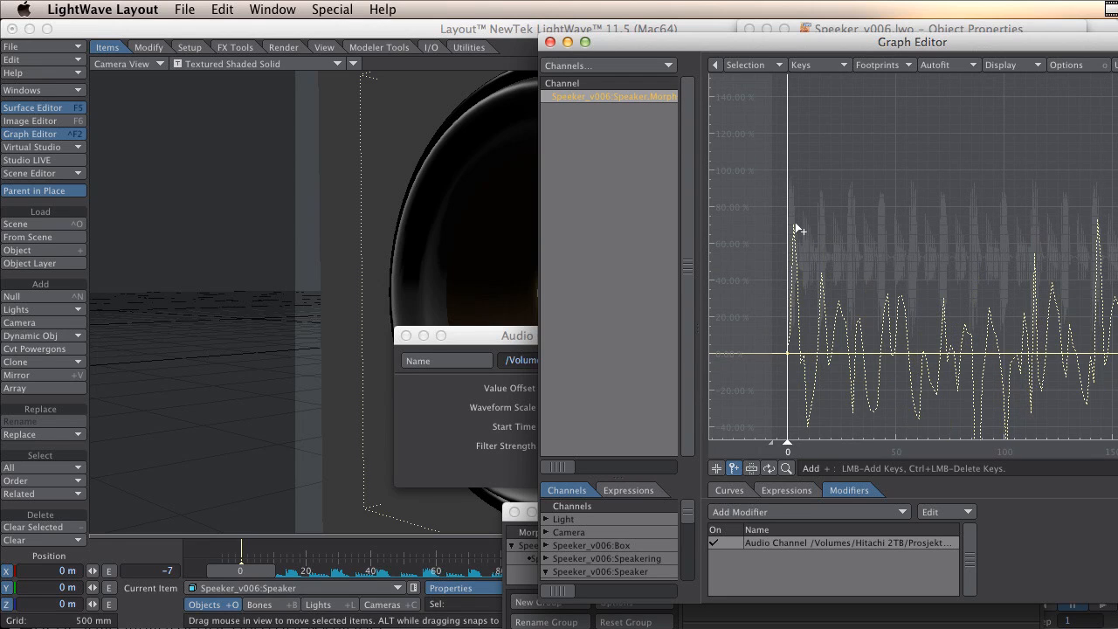
left_click(507, 335)
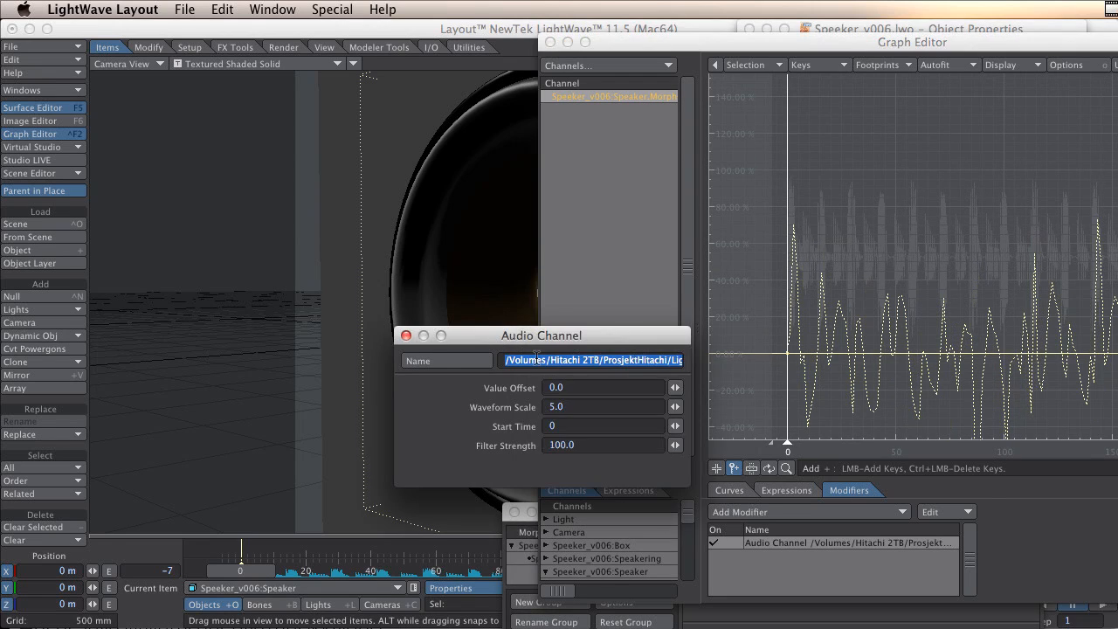
left_click(586, 407)
type("6")
key("Tab")
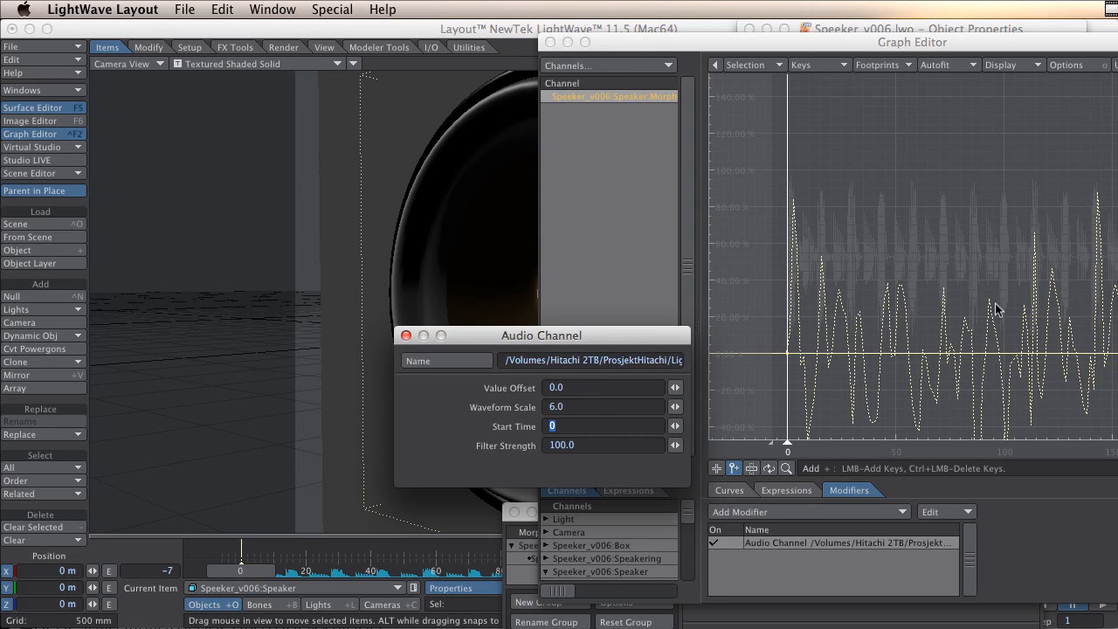
Close the Audio Channel settings and move the Graph Editor away from the viewport.
left_click_drag(1117, 65, 985, 54)
mouse_move(1117, 303)
left_mouse_down("alt")
mouse_move(1117, 223)
mouse_move(1089, 215)
left_mouse_up("alt")
left_click_drag(1088, 316, 1117, 286, "alt")
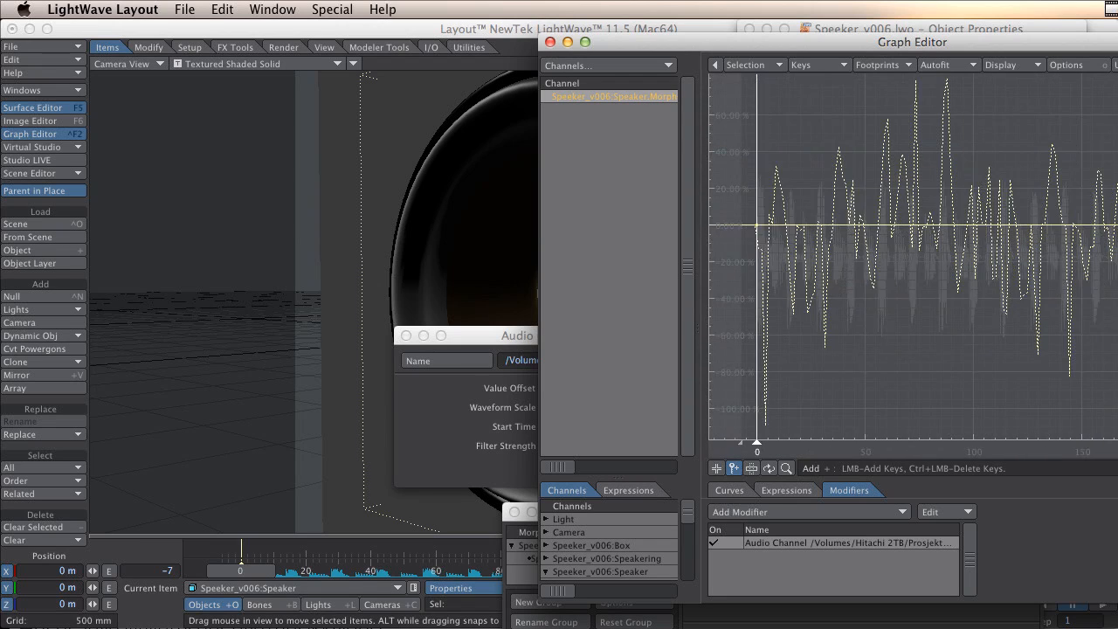
left_click_drag(1052, 325, 1044, 325, "ctrl+alt")
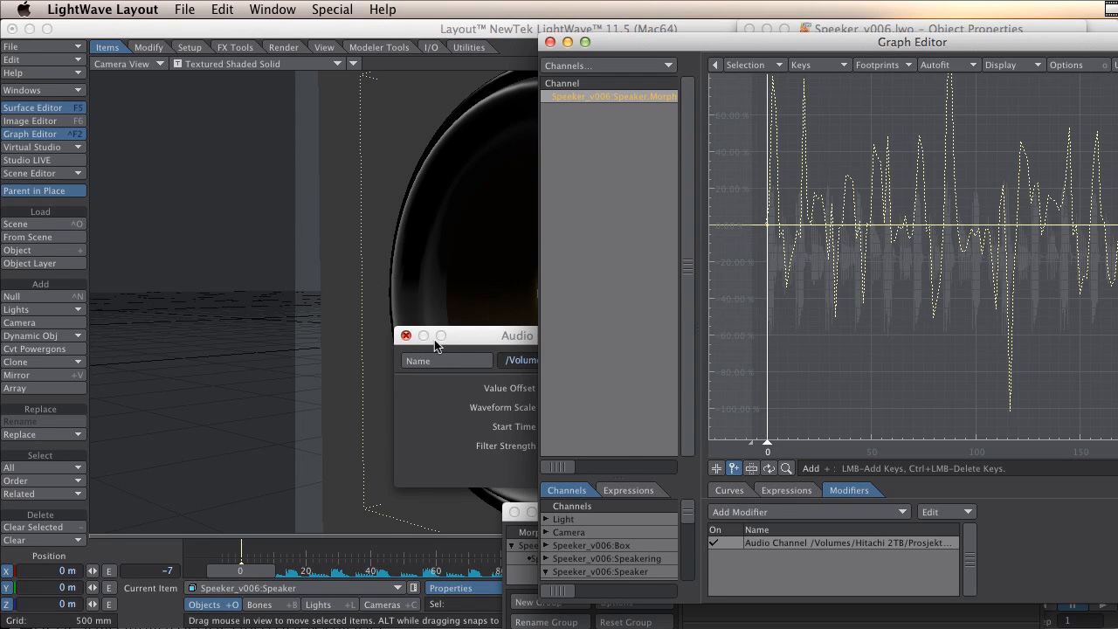
left_click(470, 331)
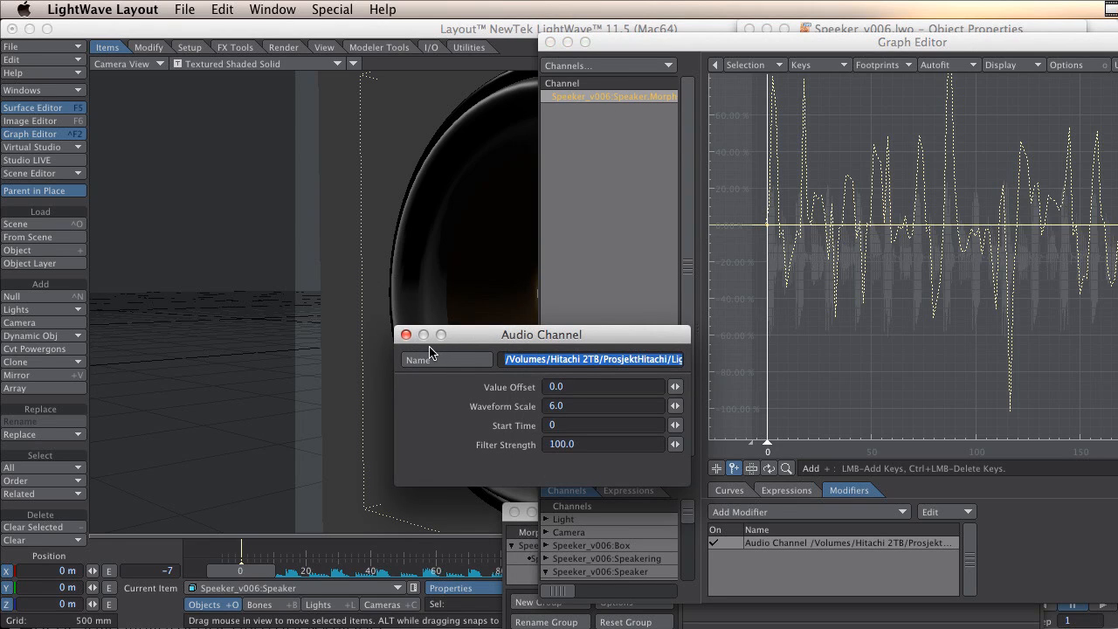
left_click(406, 335)
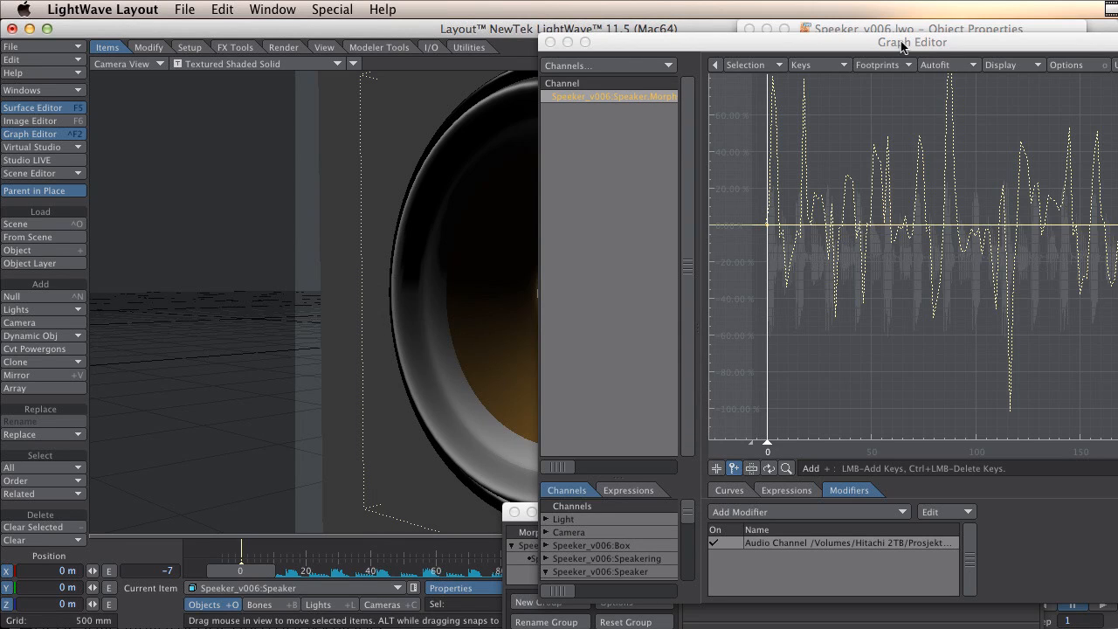
left_click_drag(904, 46, 1109, 46)
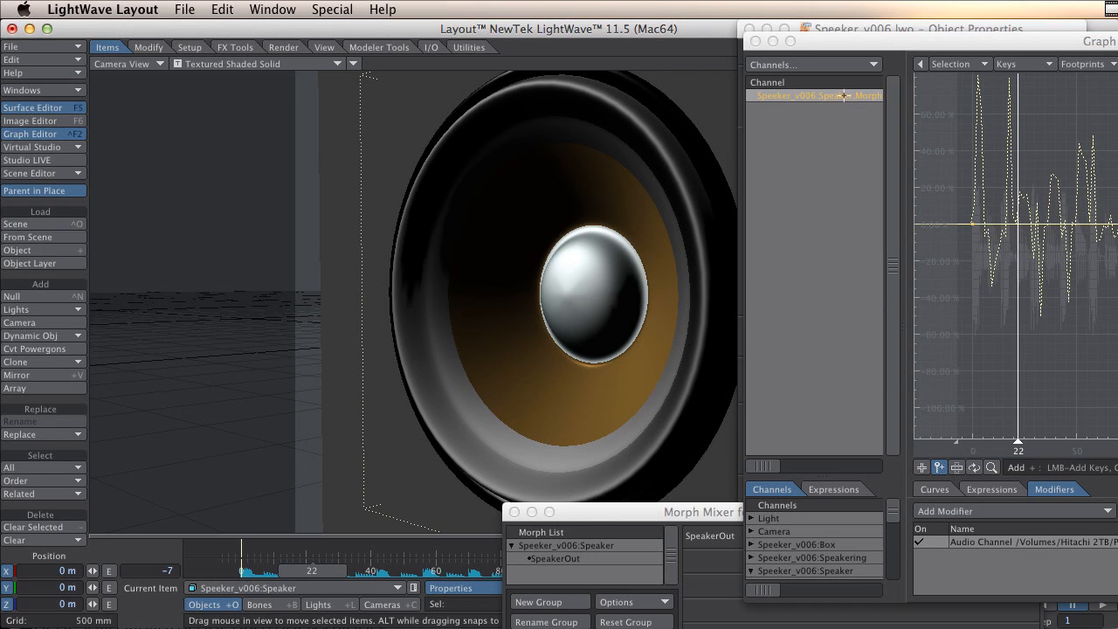
Close the Graph Editor, Morph Mixer and Object Properties windows to clear the viewport.
left_click_drag(902, 45, 831, 33)
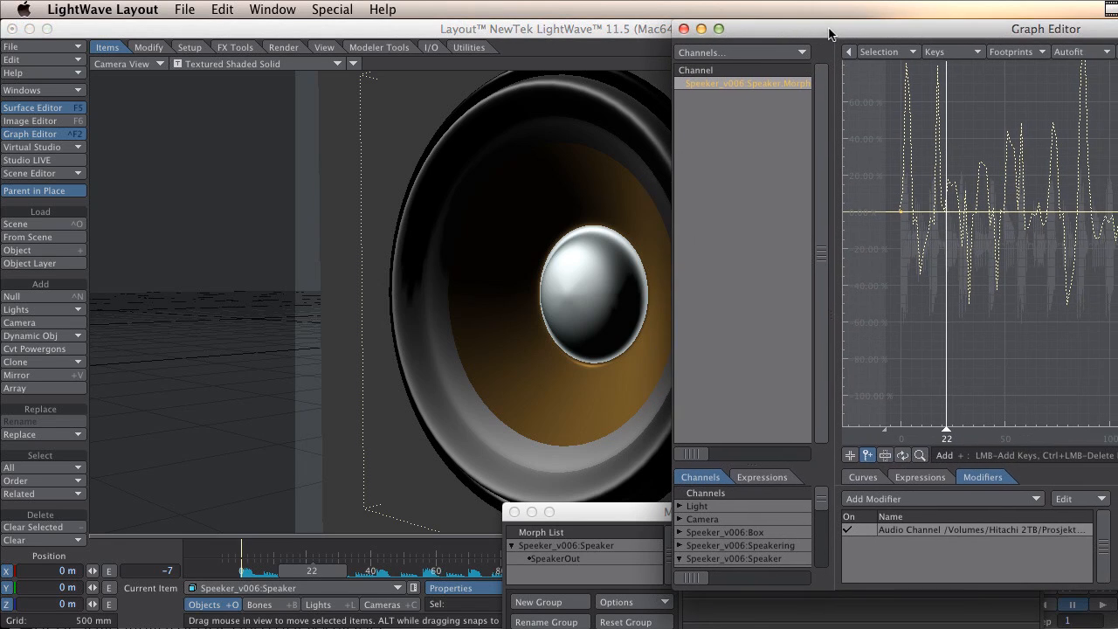
left_click(952, 499)
left_click(683, 29)
left_click(514, 512)
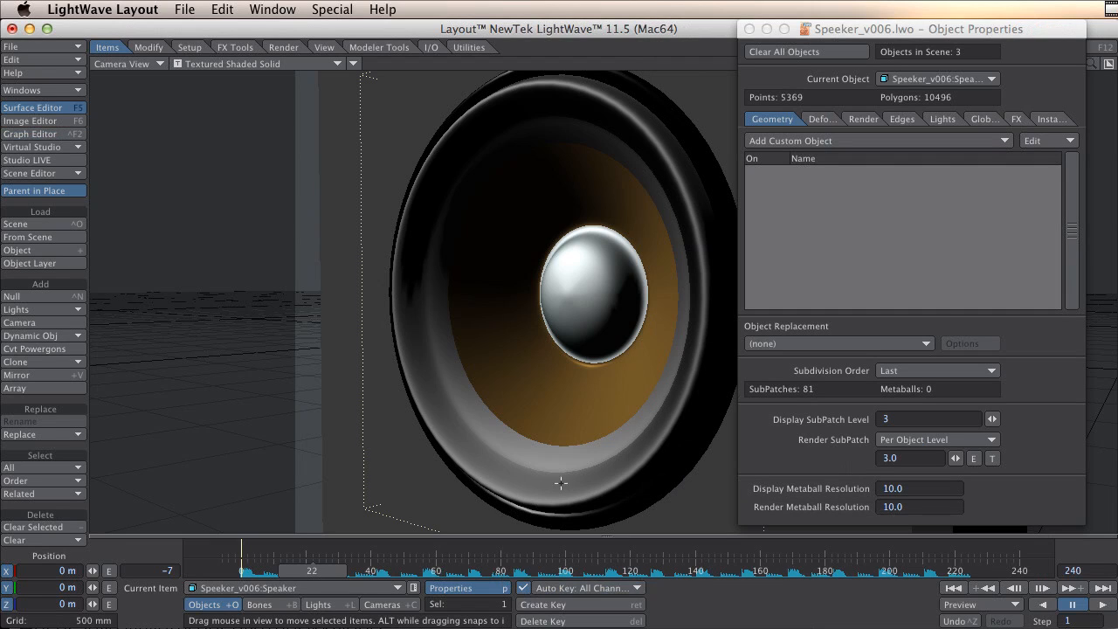
left_click(750, 29)
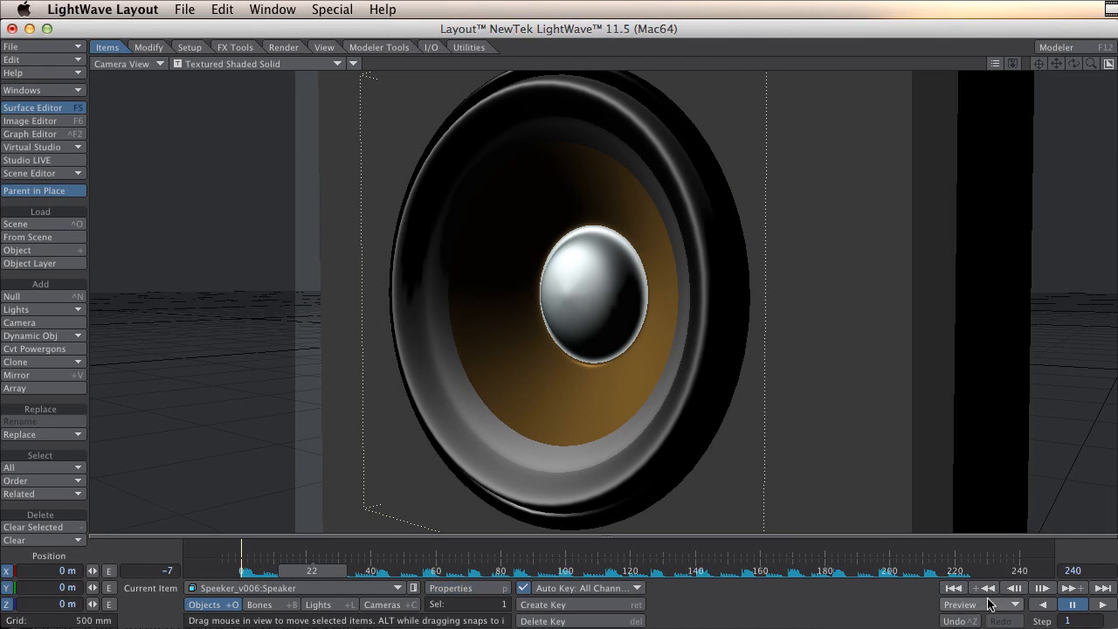
Make a preview of the camera view from frame 0 to frame 240.
left_click(985, 604)
left_click(988, 601)
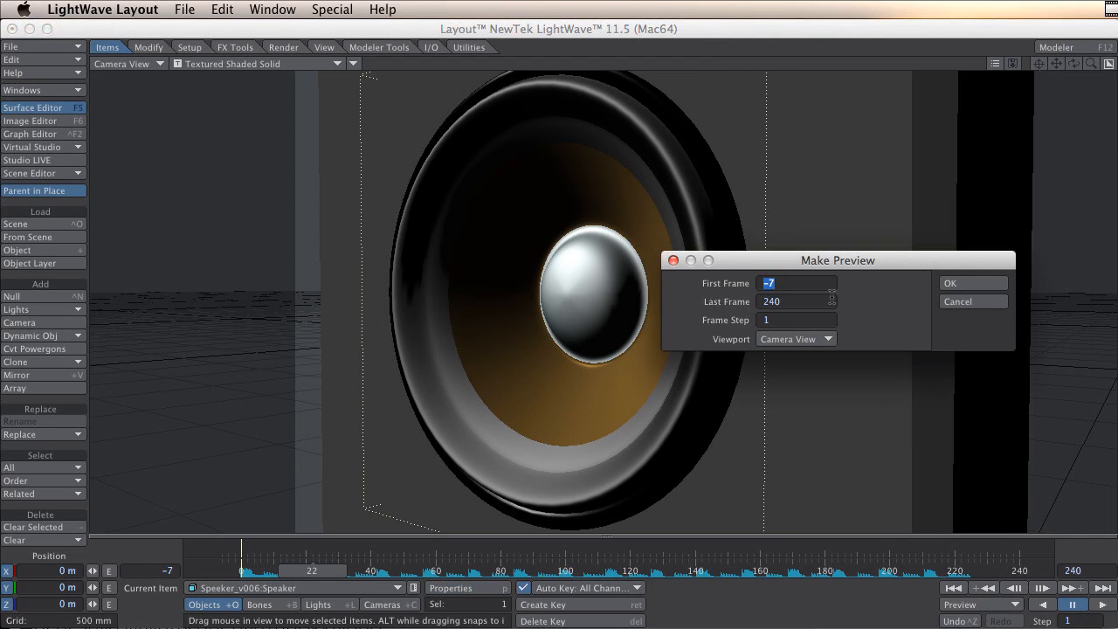
type("0")
key("Tab")
left_click(943, 284)
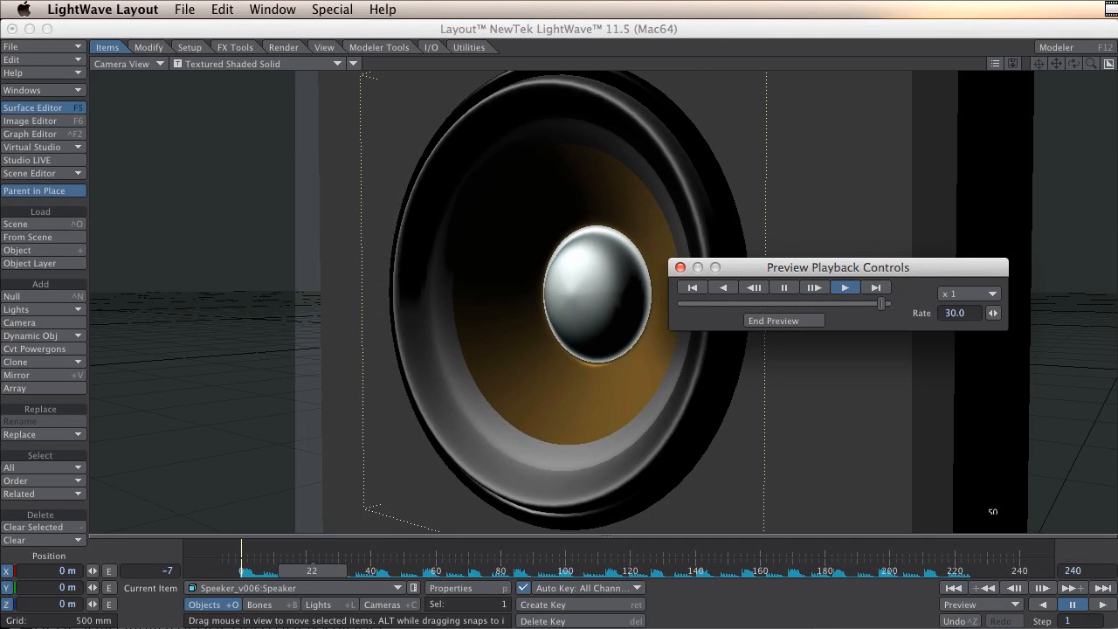
key("super+Tab")
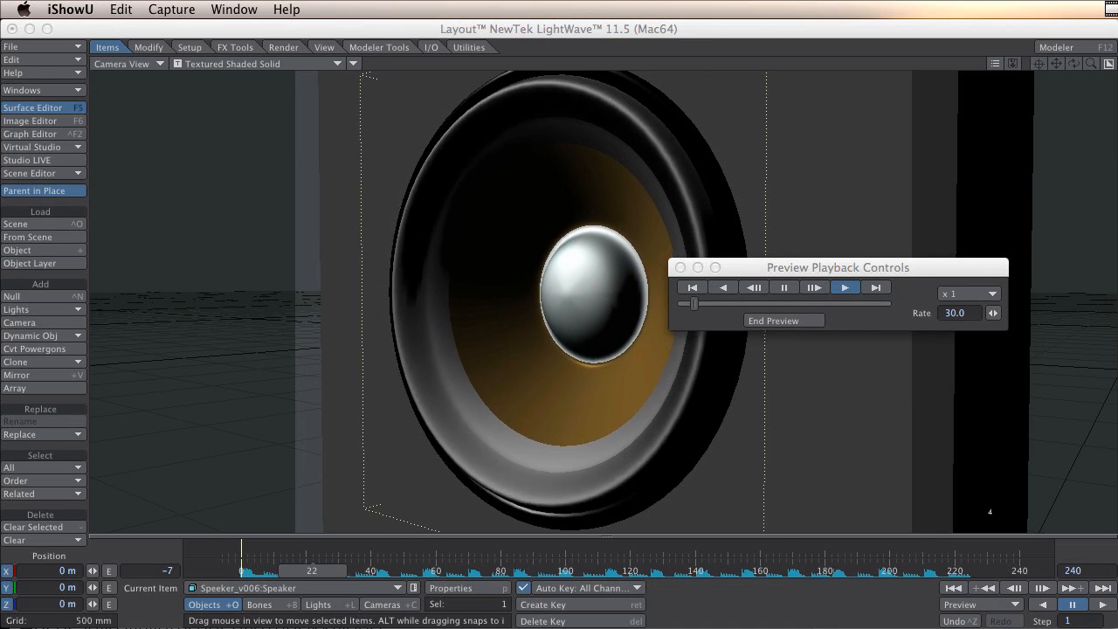